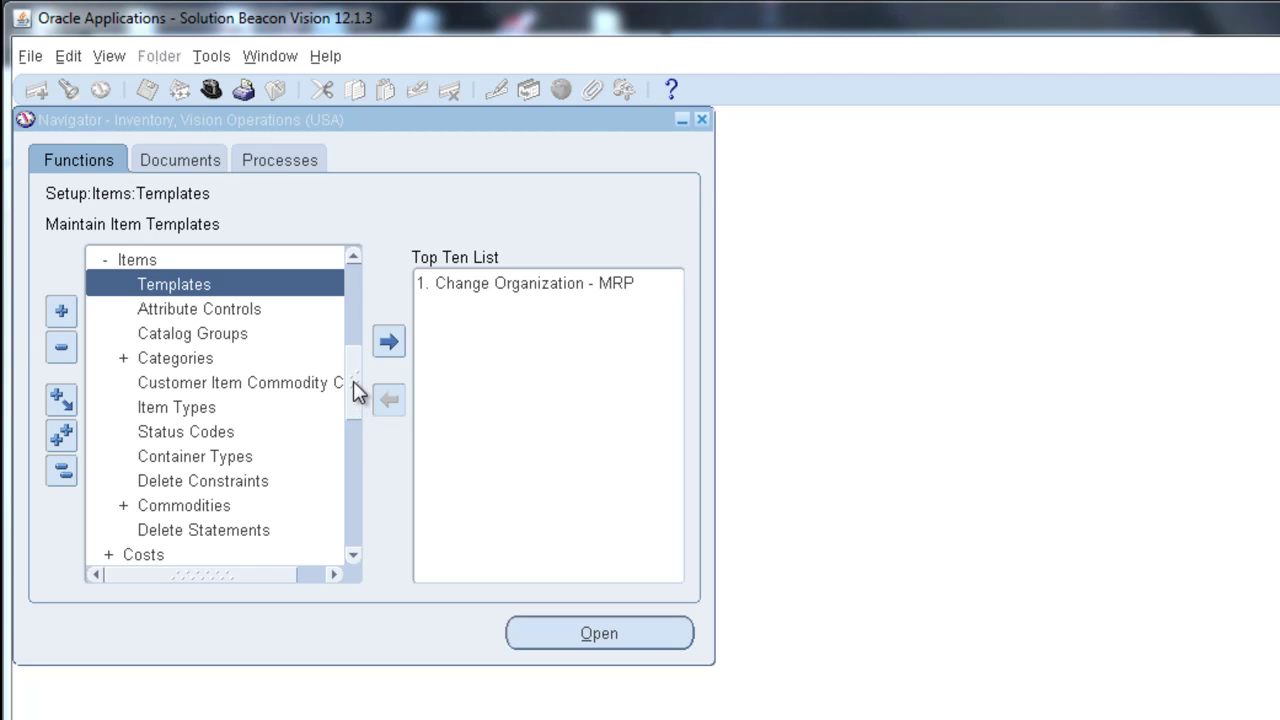
Scroll the Inventory navigator tree to reveal Setup > Items > Templates.
drag(353, 381, 355, 285)
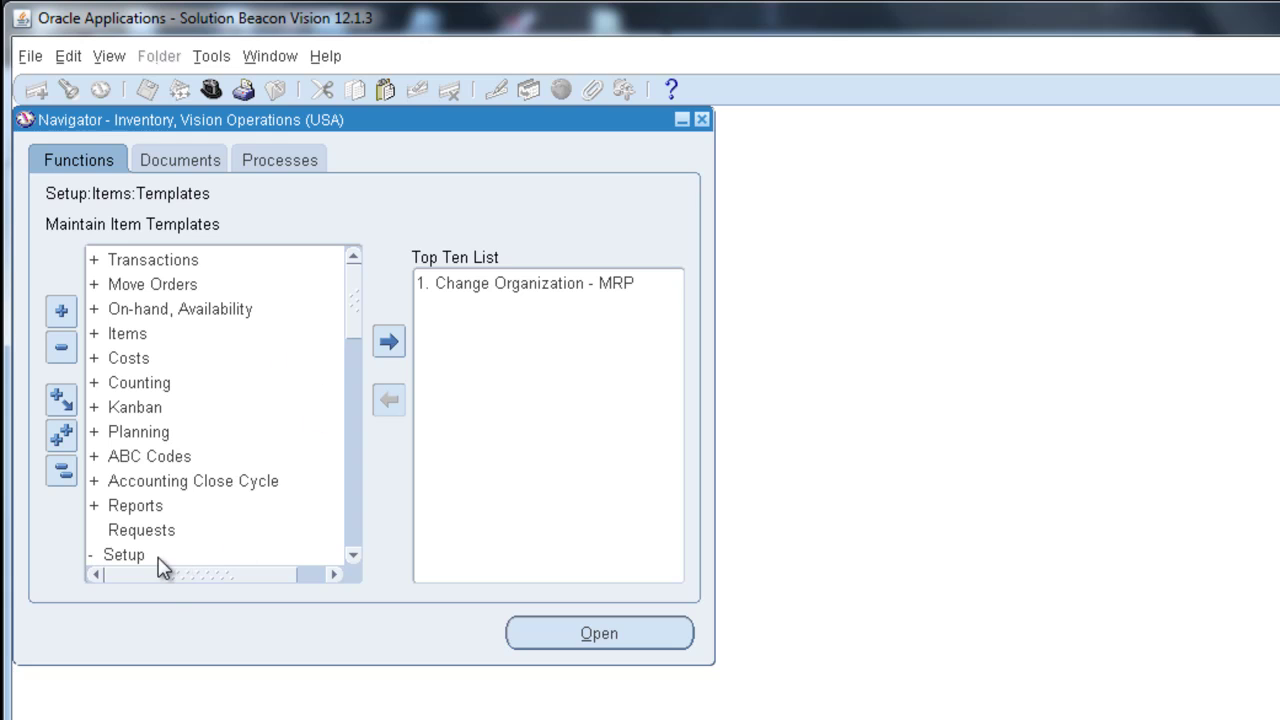
drag(349, 303, 320, 417)
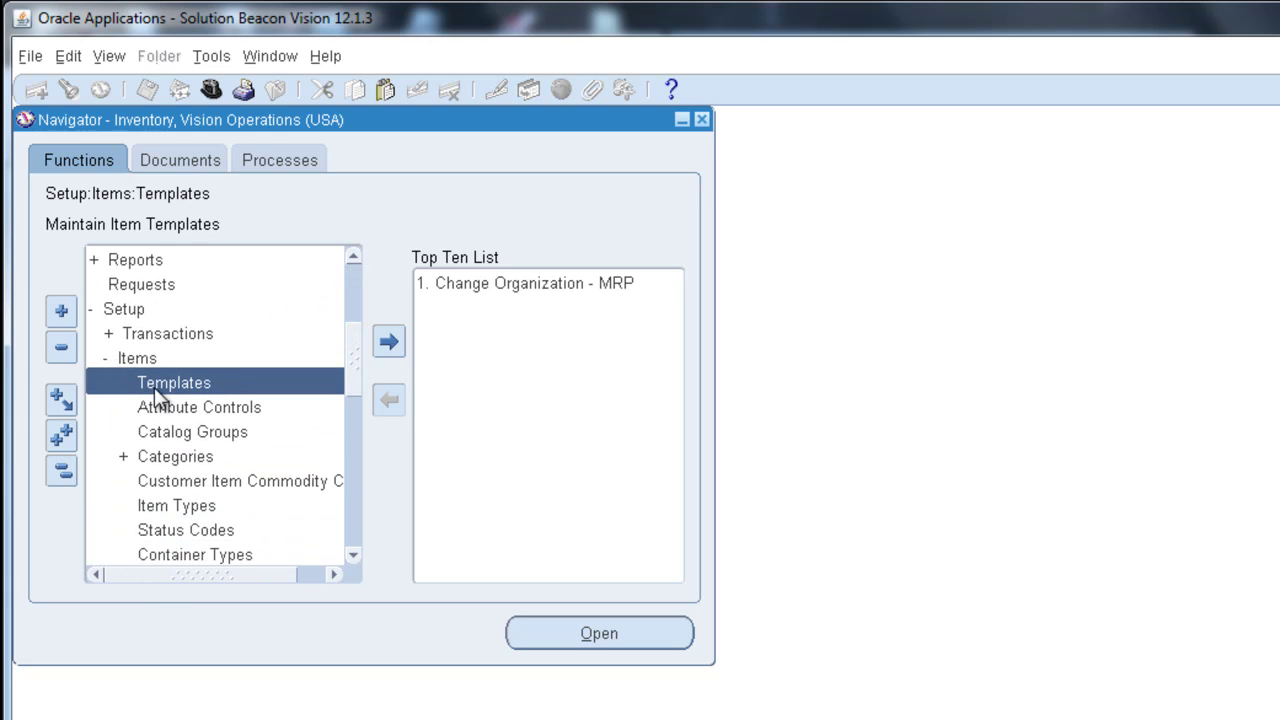
Open item templates and search for 'Finished Good' chosen from the f list of values.
click(548, 642)
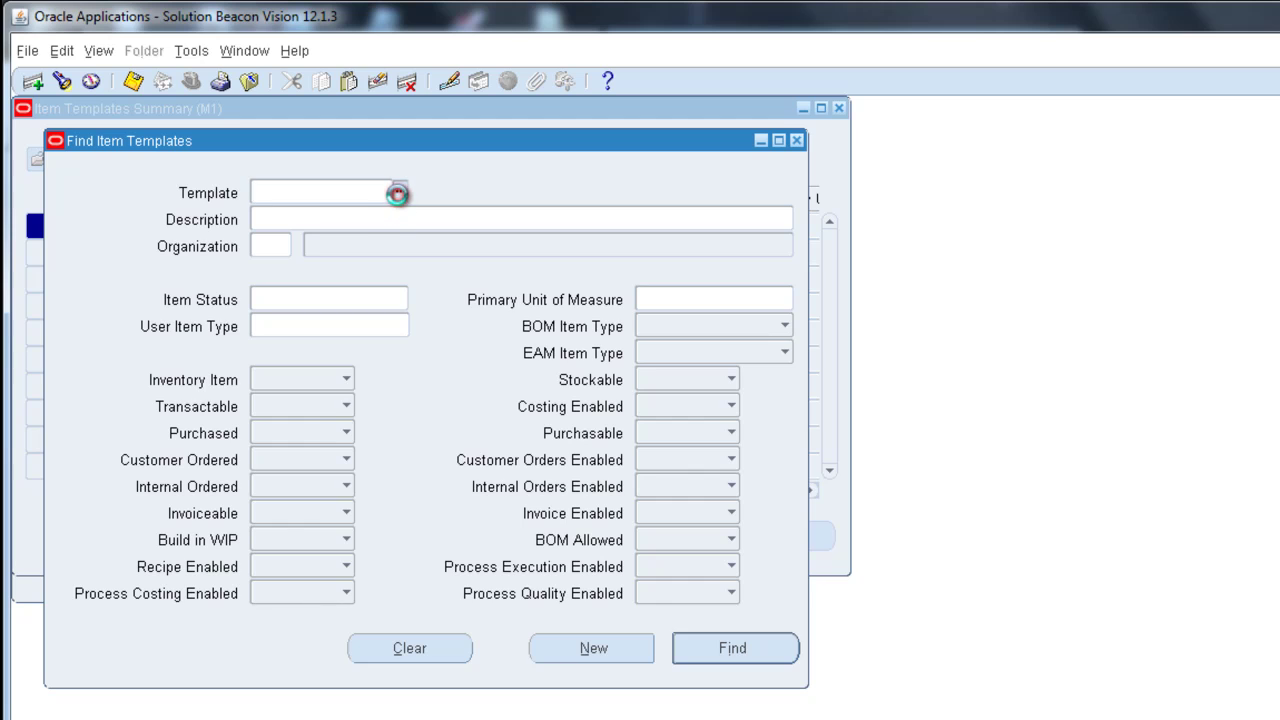
click(400, 191)
text(f%)
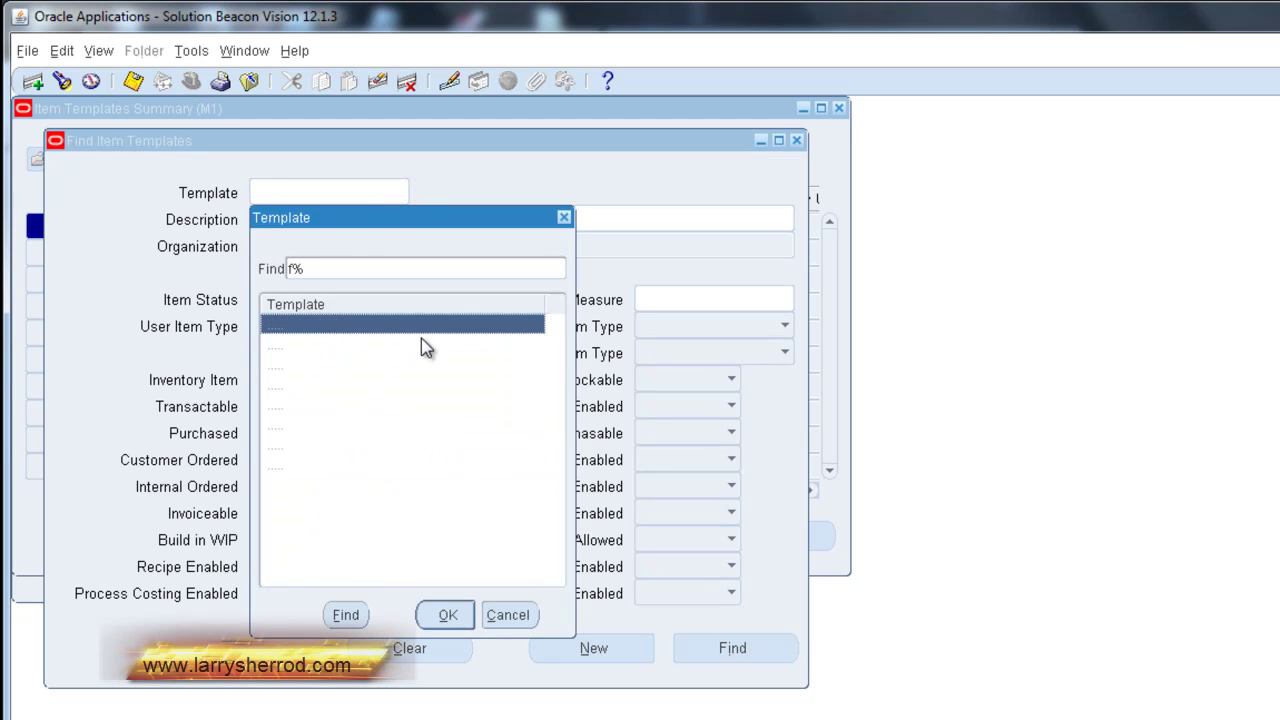
click(355, 344)
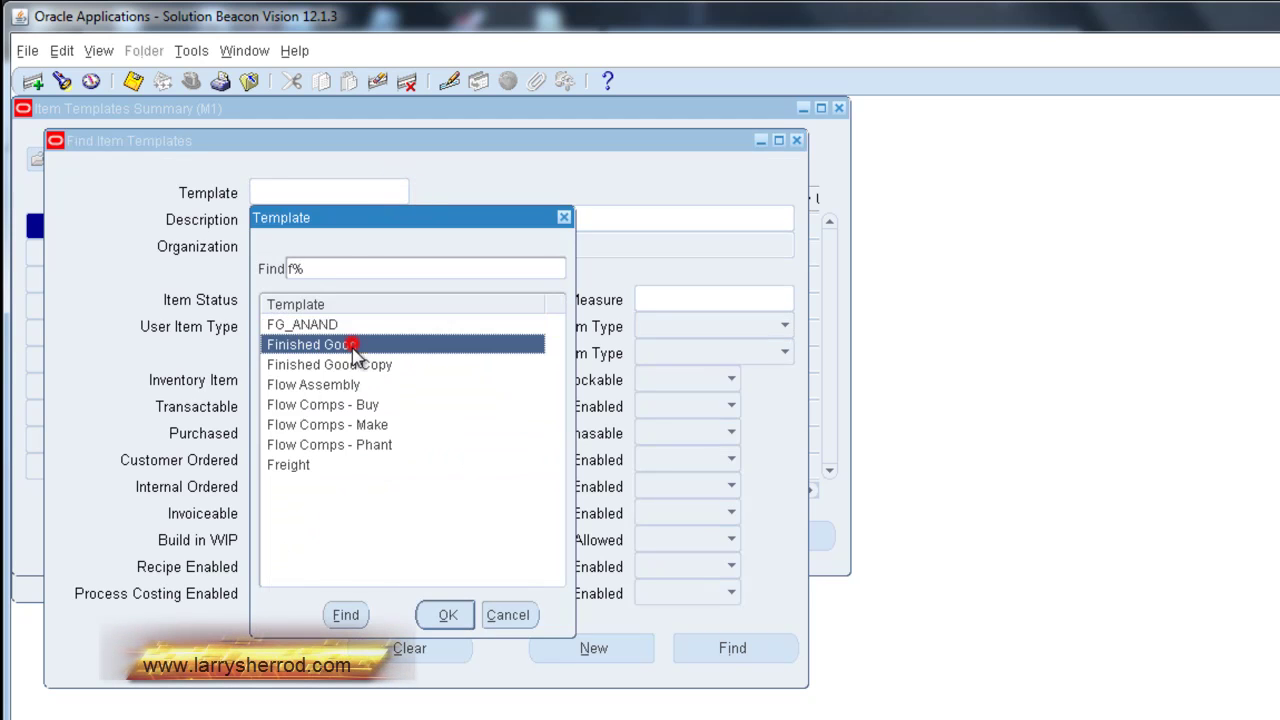
click(440, 616)
click(718, 650)
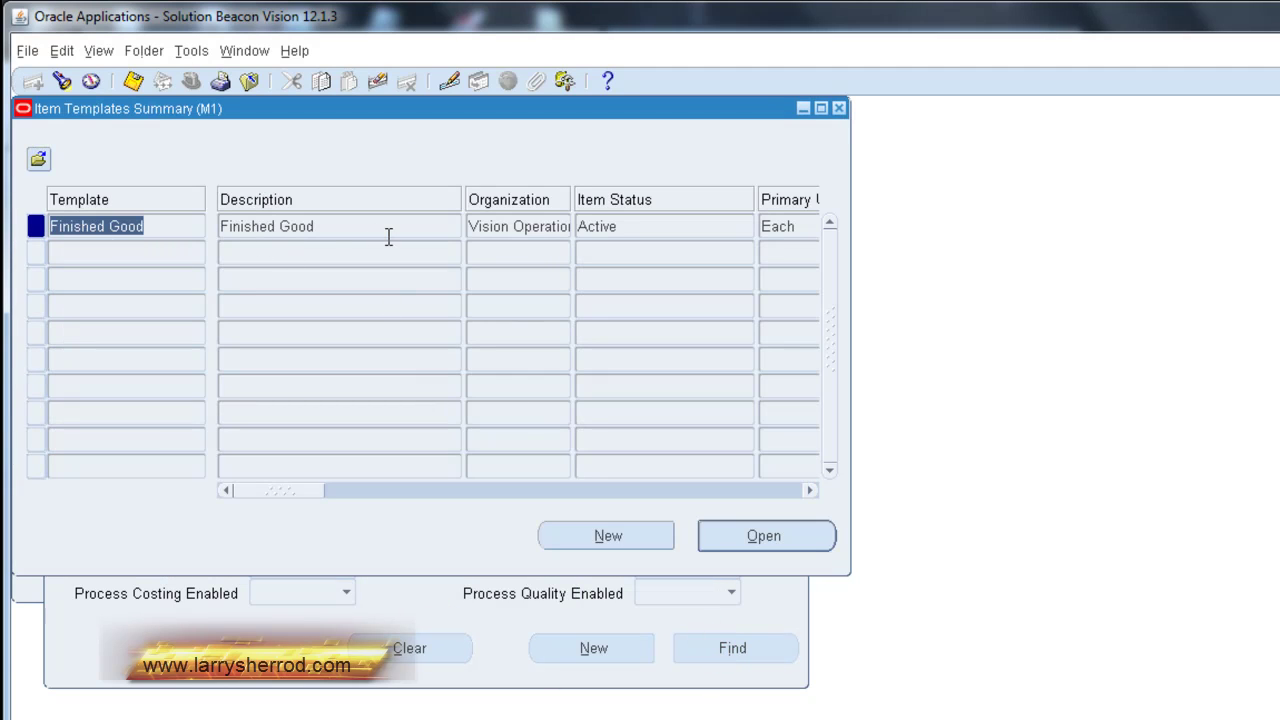
click(737, 535)
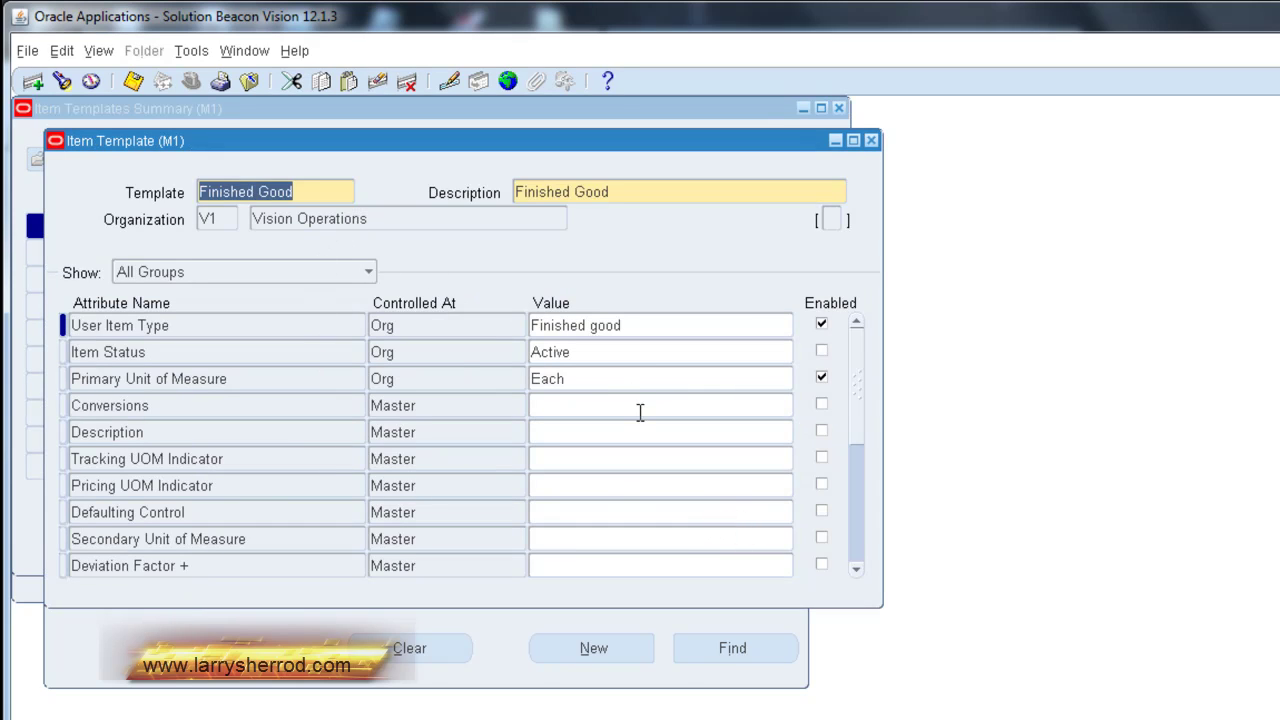
click(368, 273)
drag(350, 328, 357, 402)
click(275, 363)
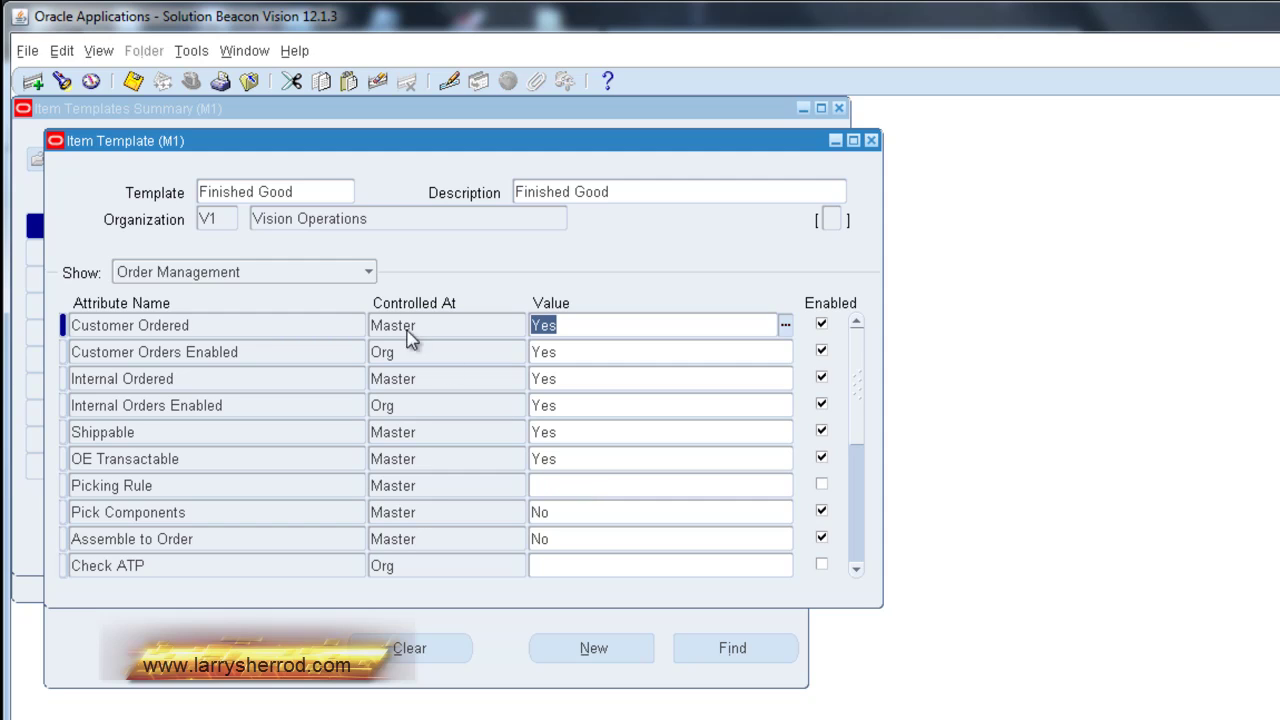
click(307, 191)
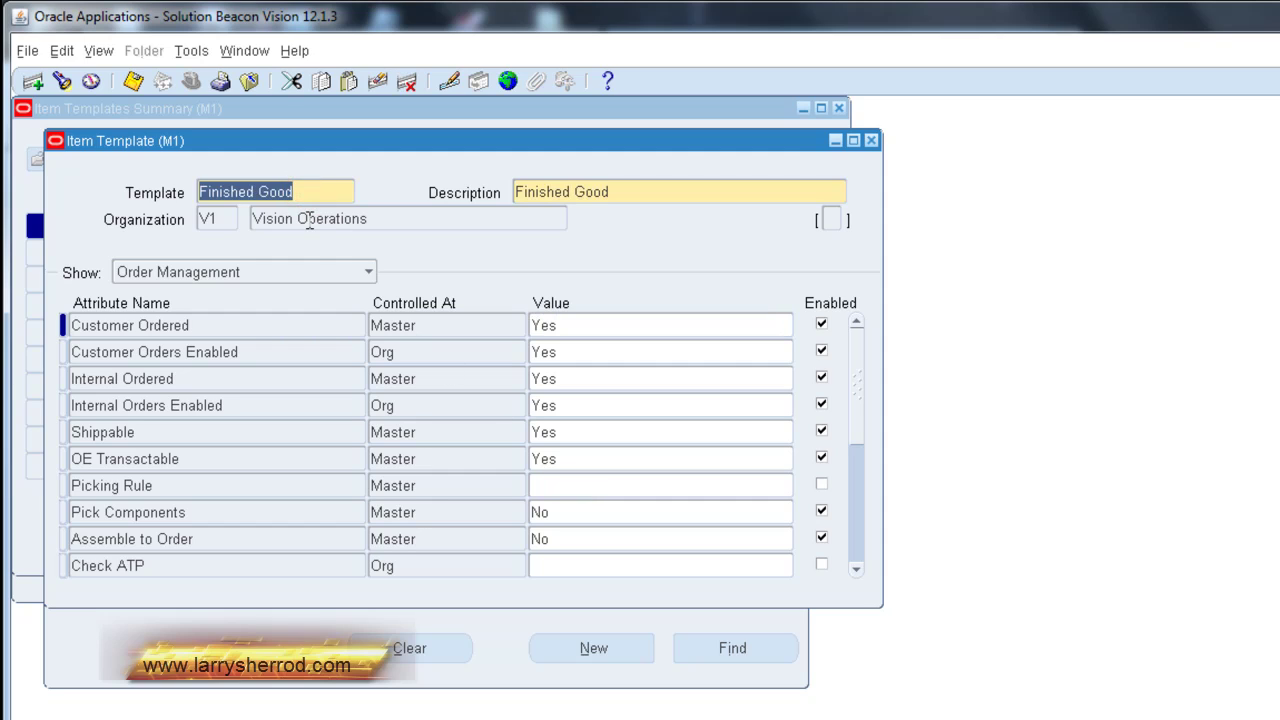
Close the Finished Good form and create template 'Finished Goods Copy' with description 'Finished Goods Copy'.
click(871, 142)
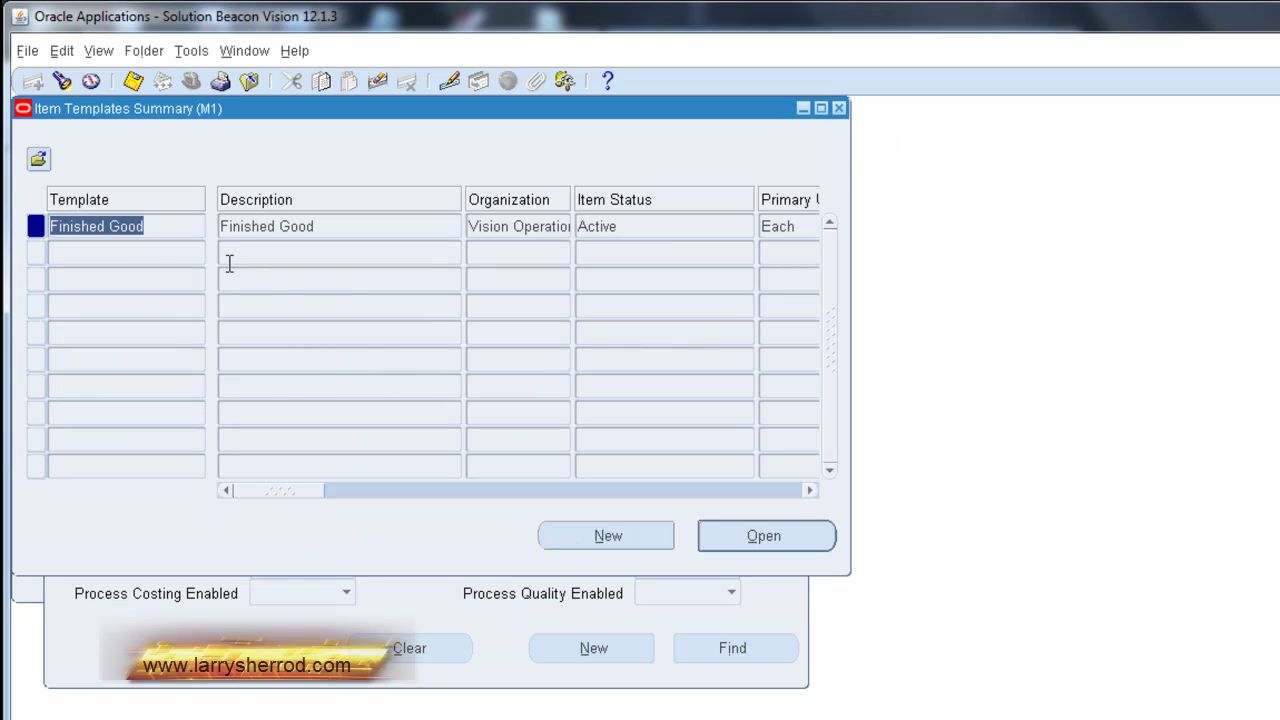
click(187, 252)
click(657, 537)
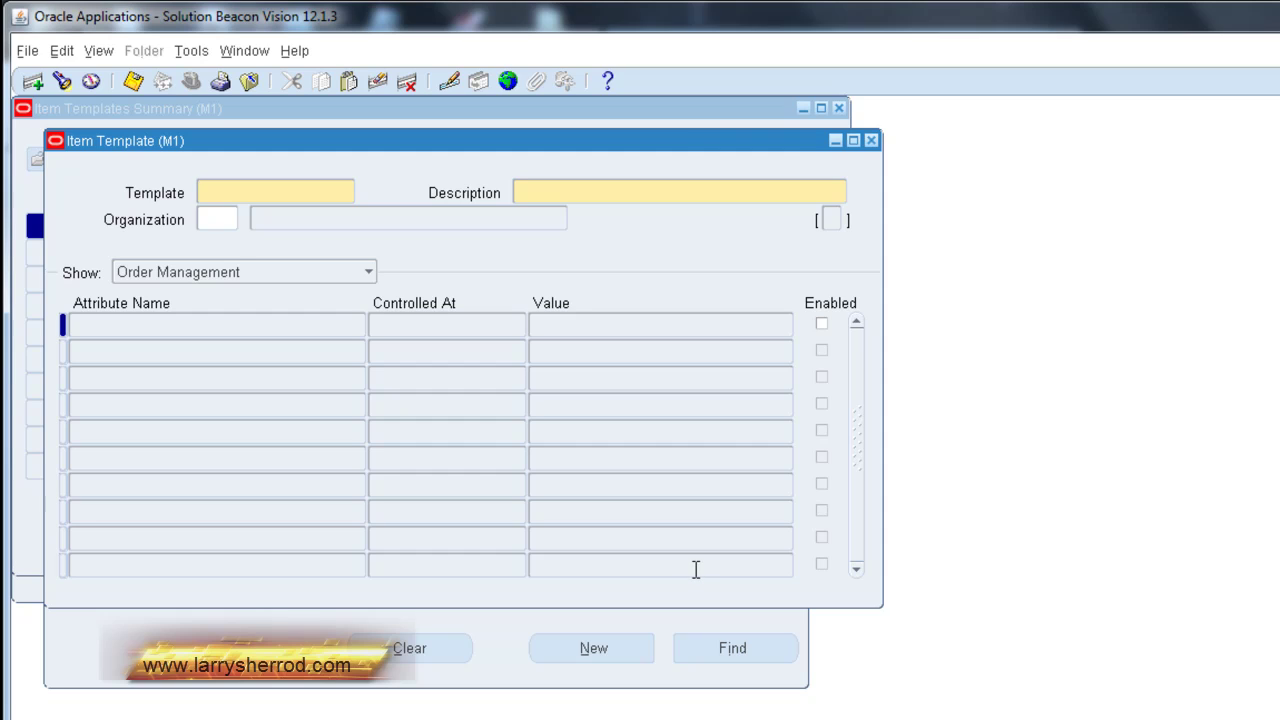
text(Finished Goods C)
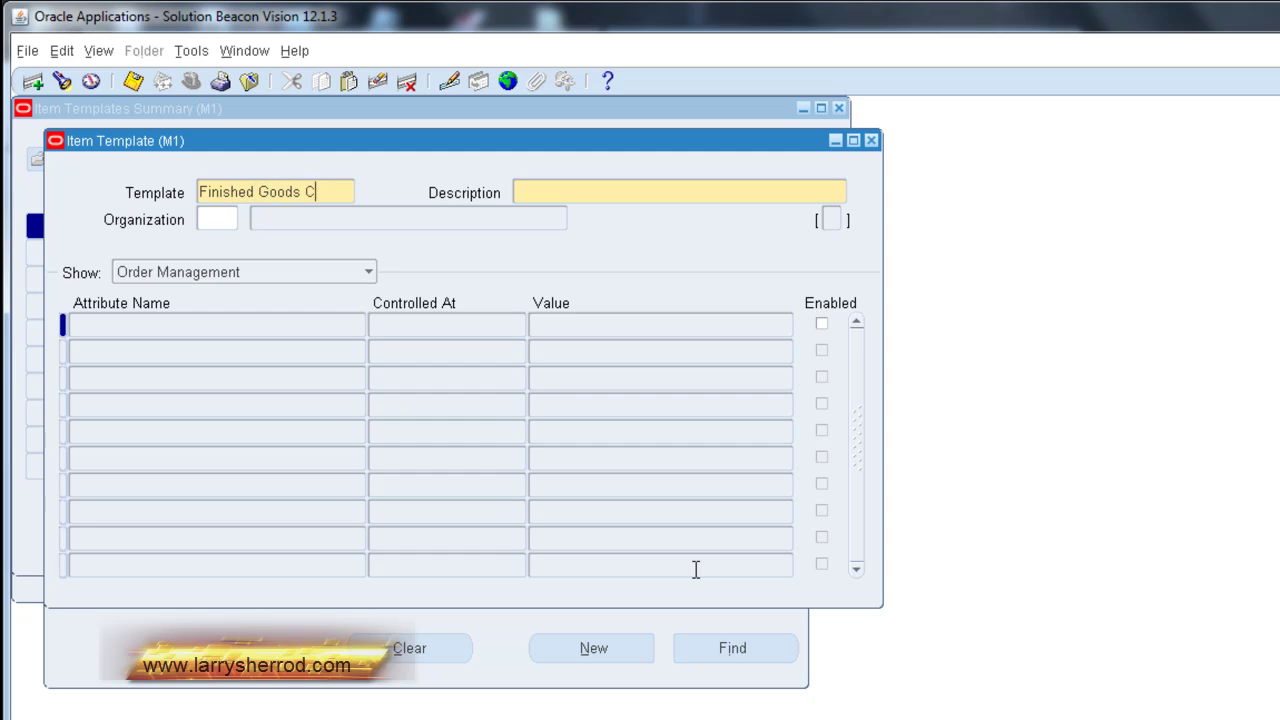
text(opy)
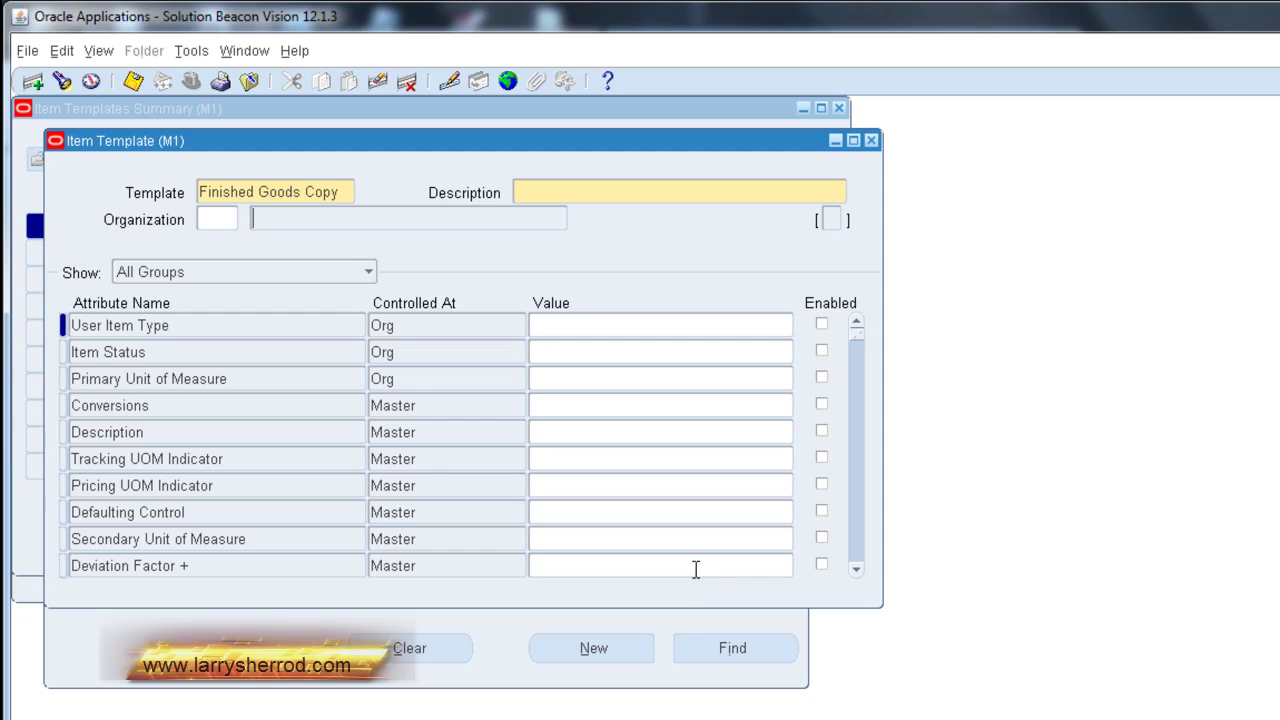
click(547, 191)
text(Finished G)
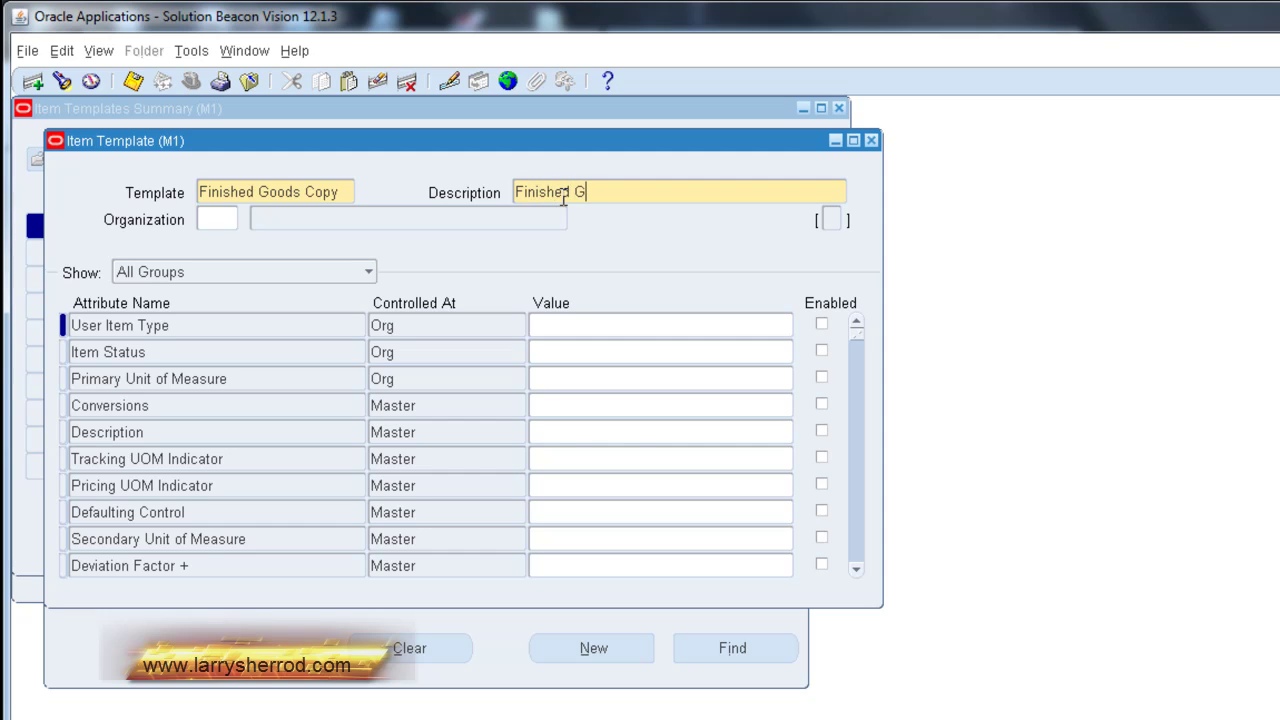
text(oods Copy)
Open Copy Template and browse the source template list, trying Finished Good and Freight.
click(191, 51)
click(215, 78)
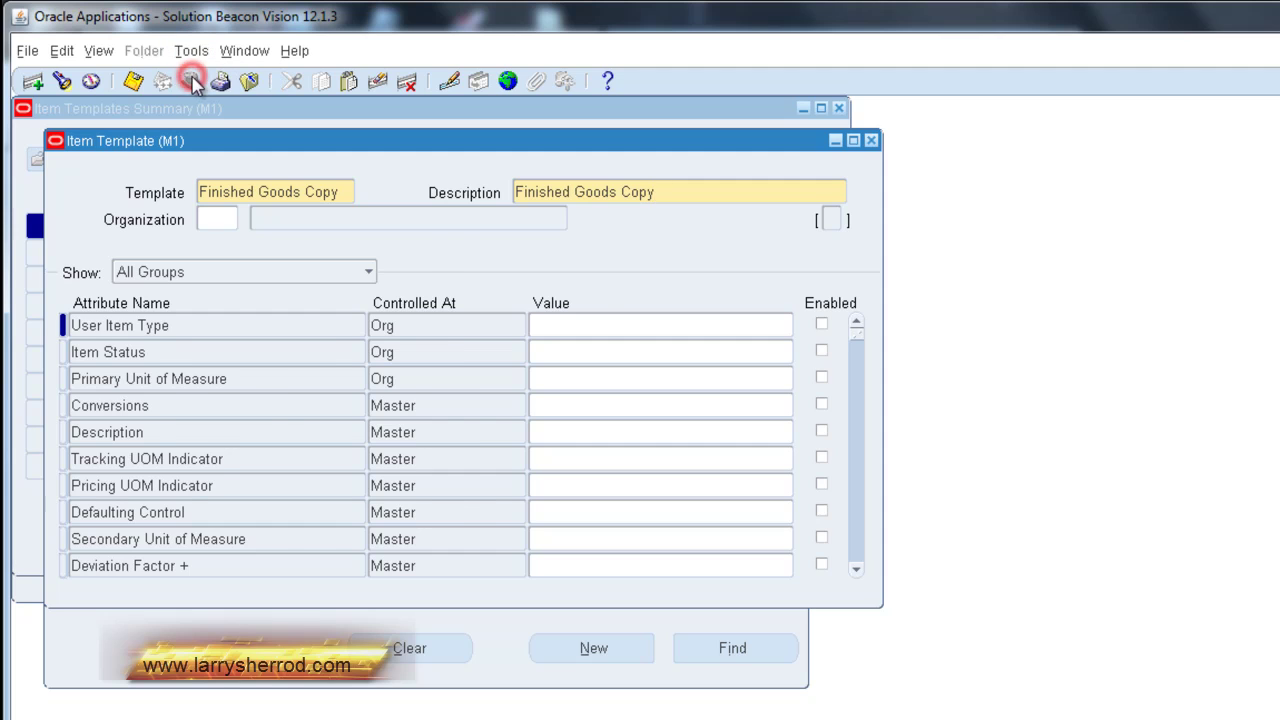
click(444, 239)
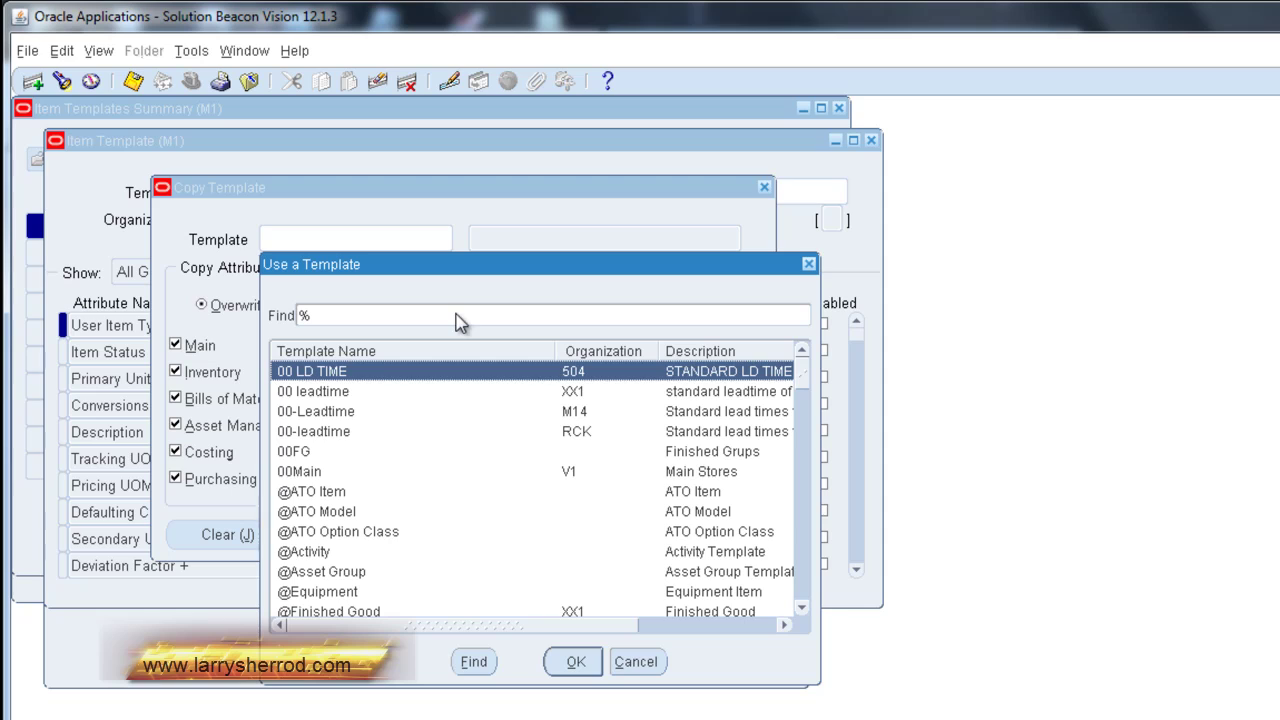
text(f)
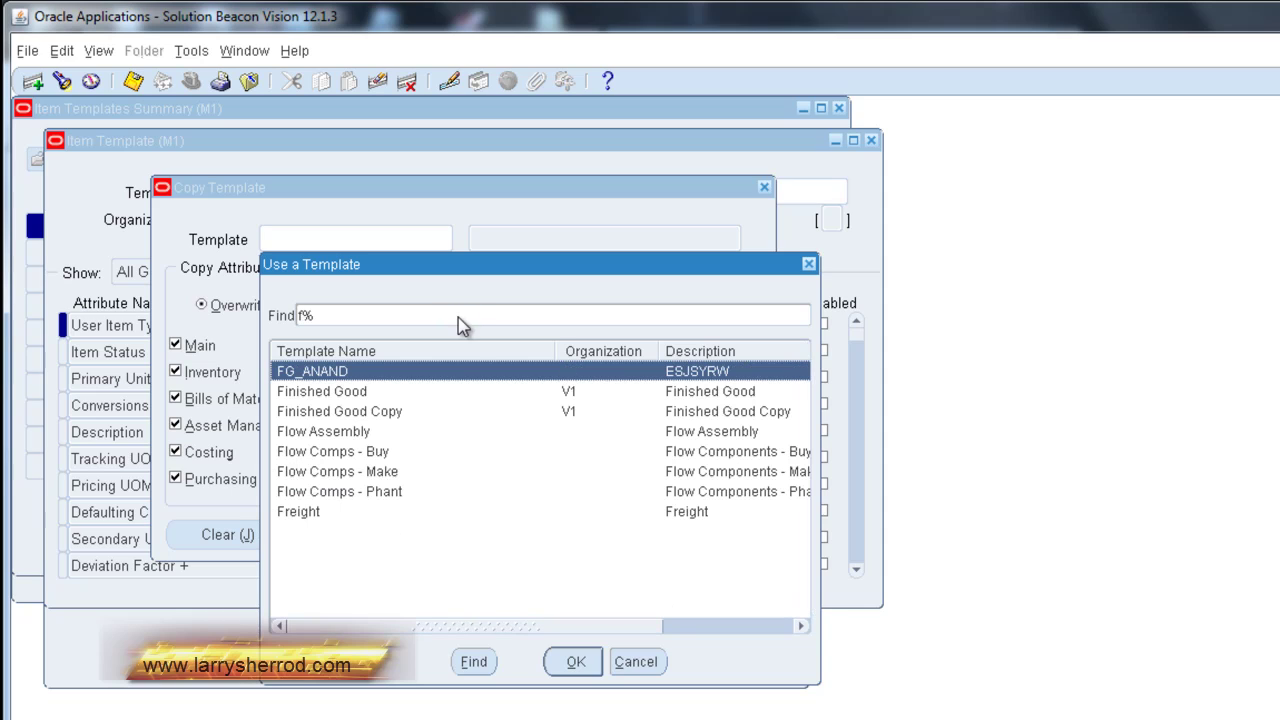
click(360, 396)
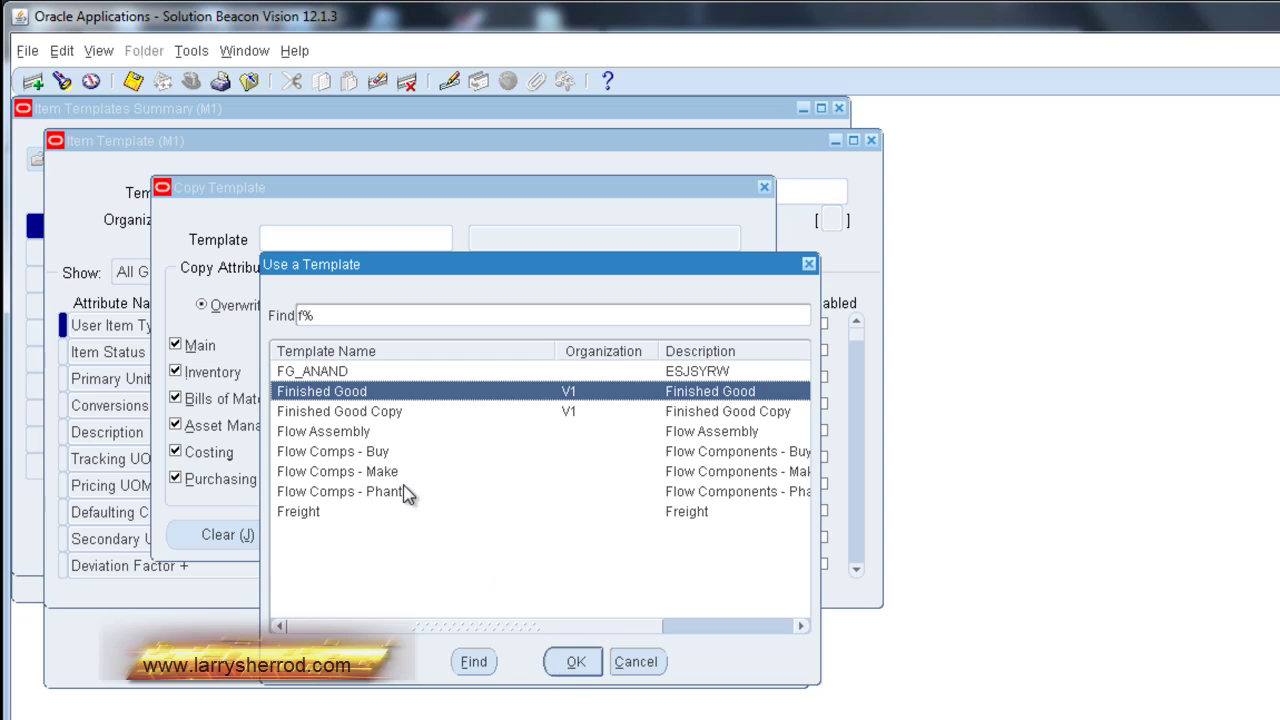
click(409, 514)
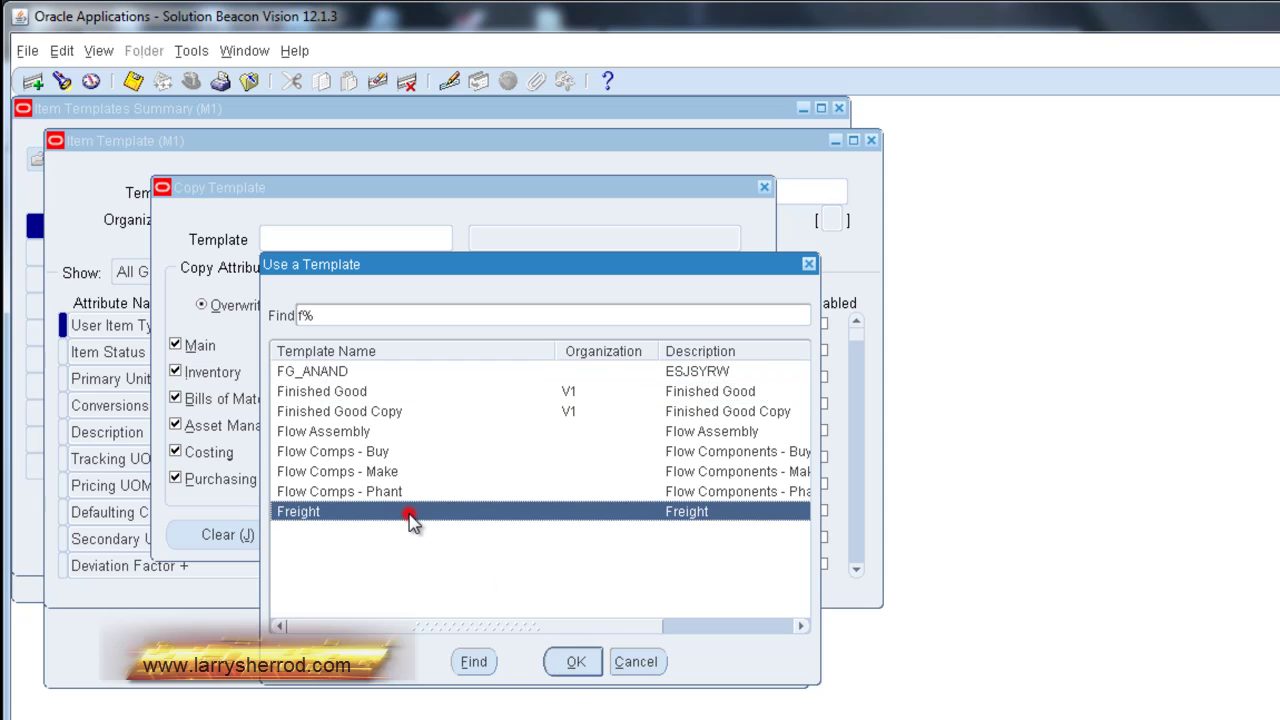
click(380, 395)
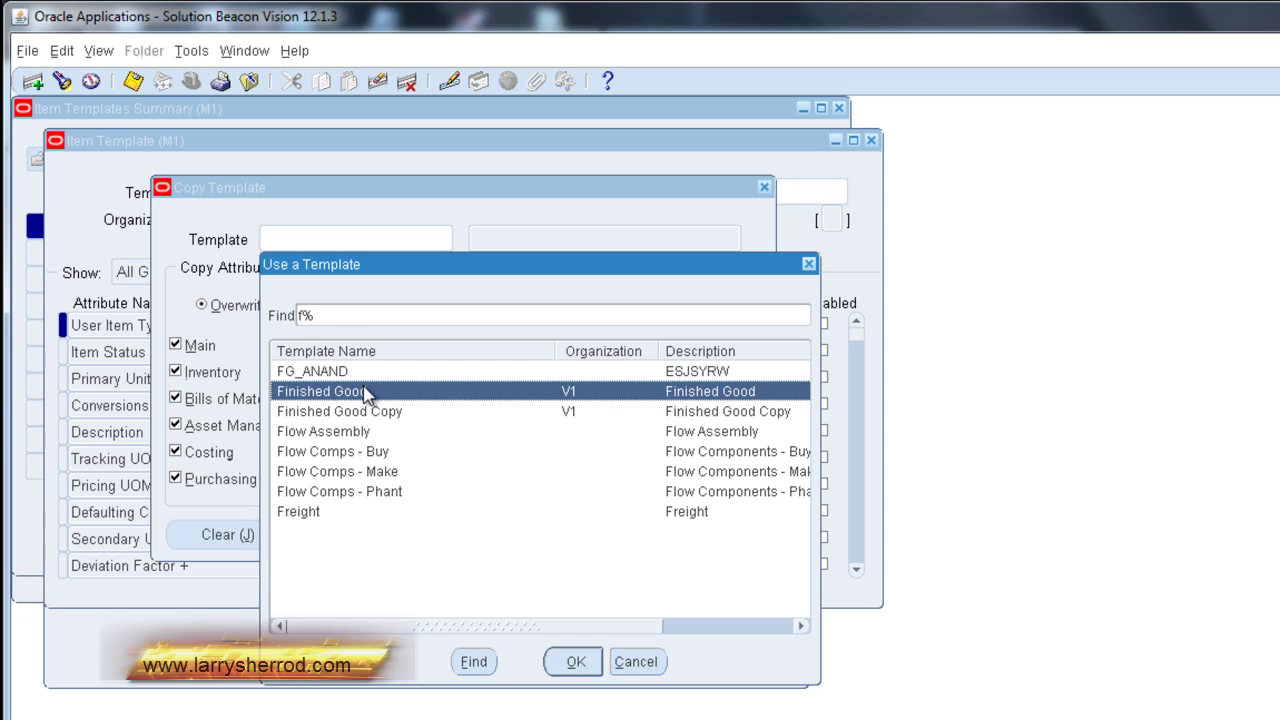
Search templates with %Finish% and pick the Finished Goods 2 template as source.
drag(323, 314, 285, 313)
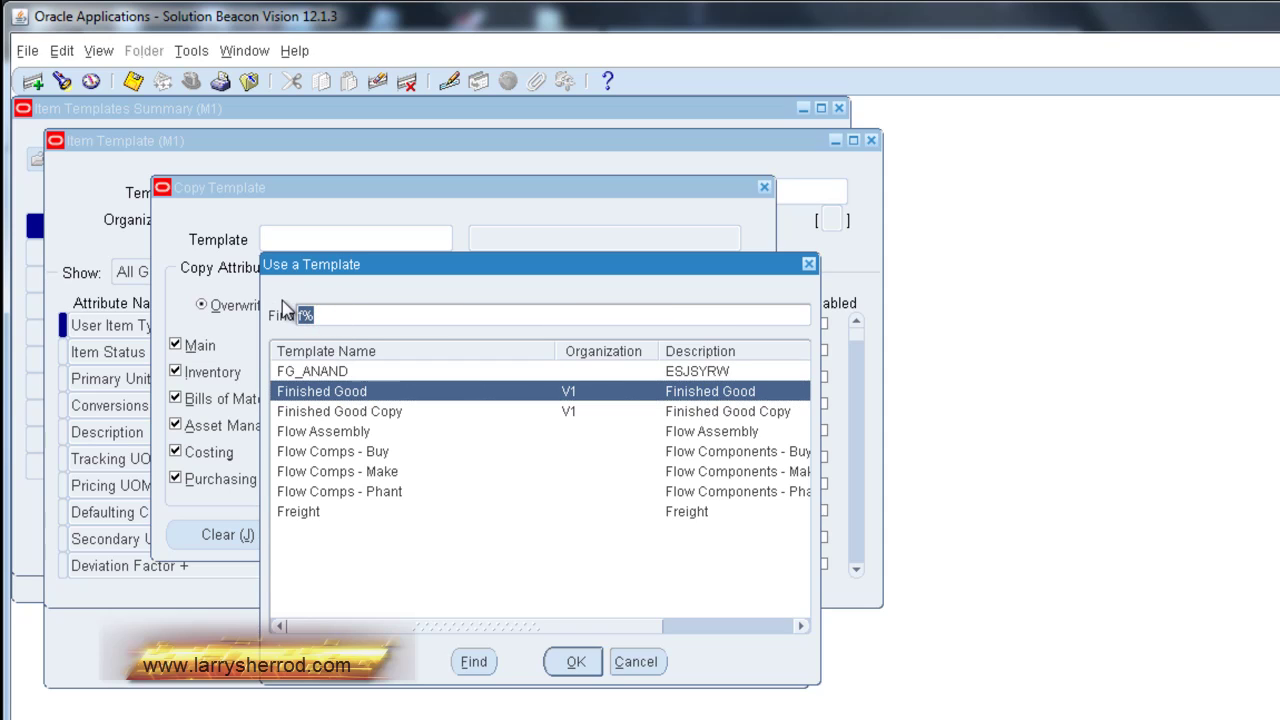
text(%Finish%)
click(470, 663)
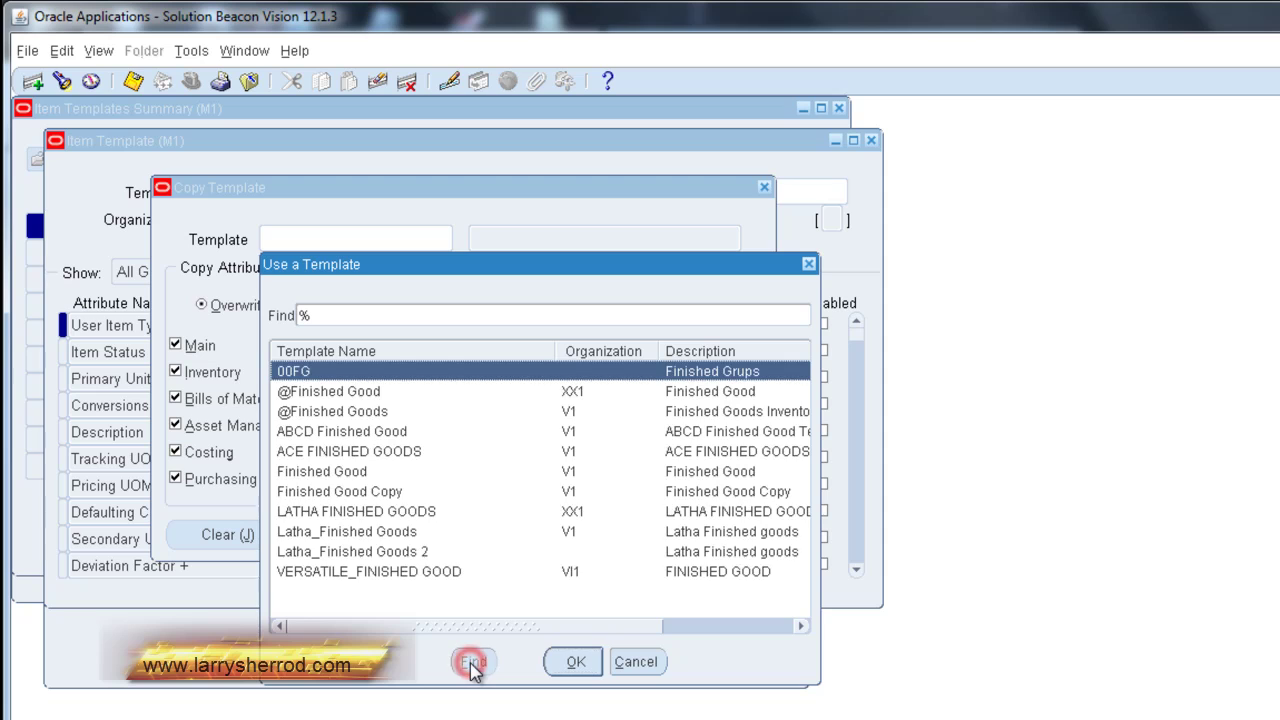
click(355, 556)
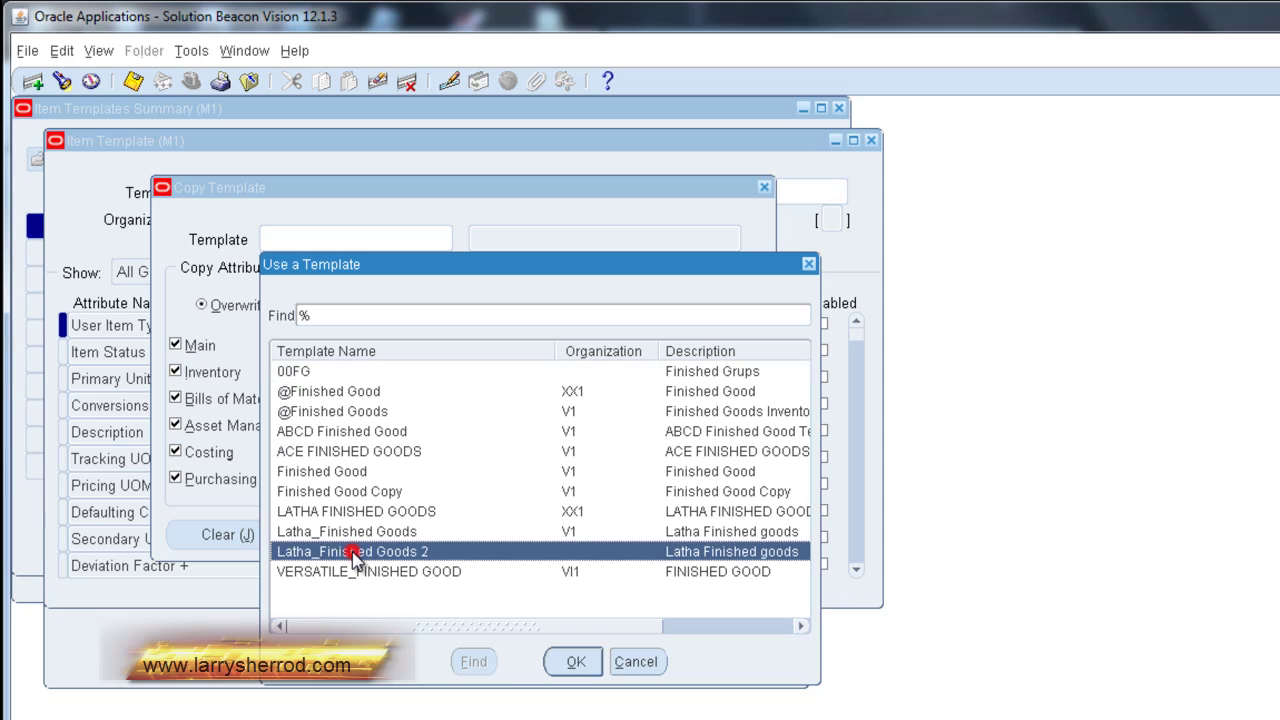
click(576, 664)
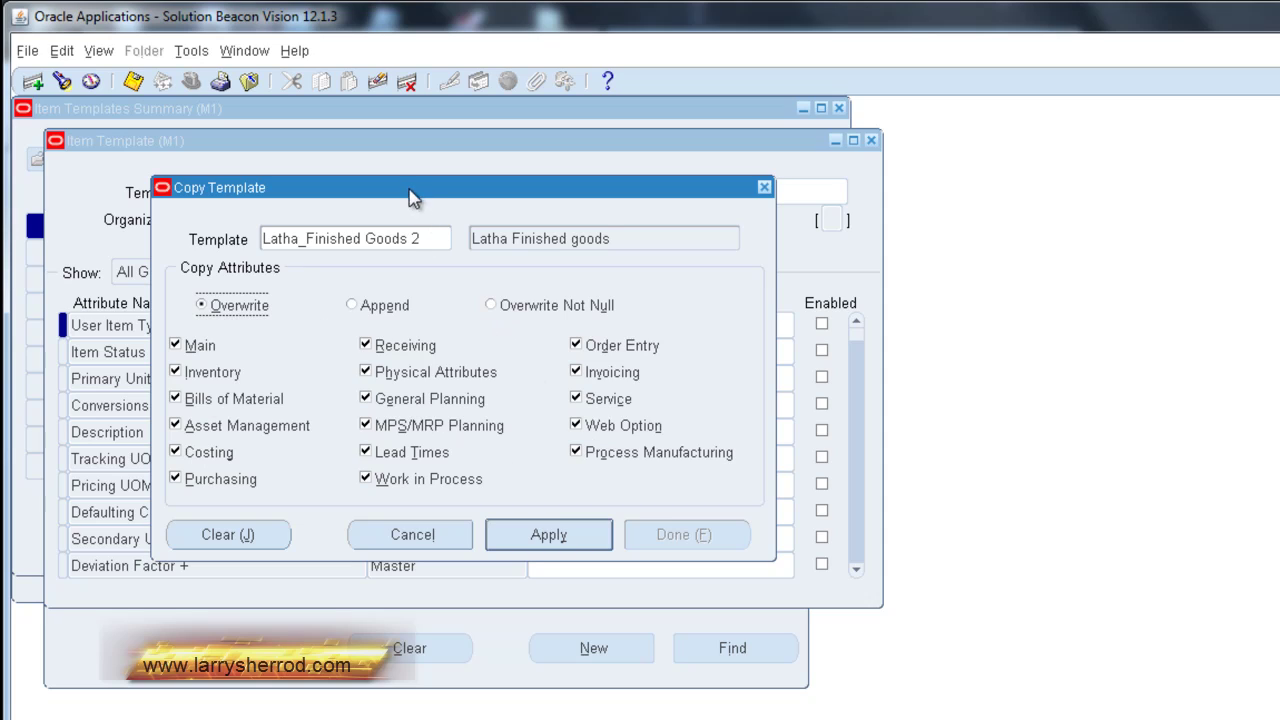
Apply the copy of all attribute groups, close the dialog, and save the changes.
drag(404, 187, 486, 256)
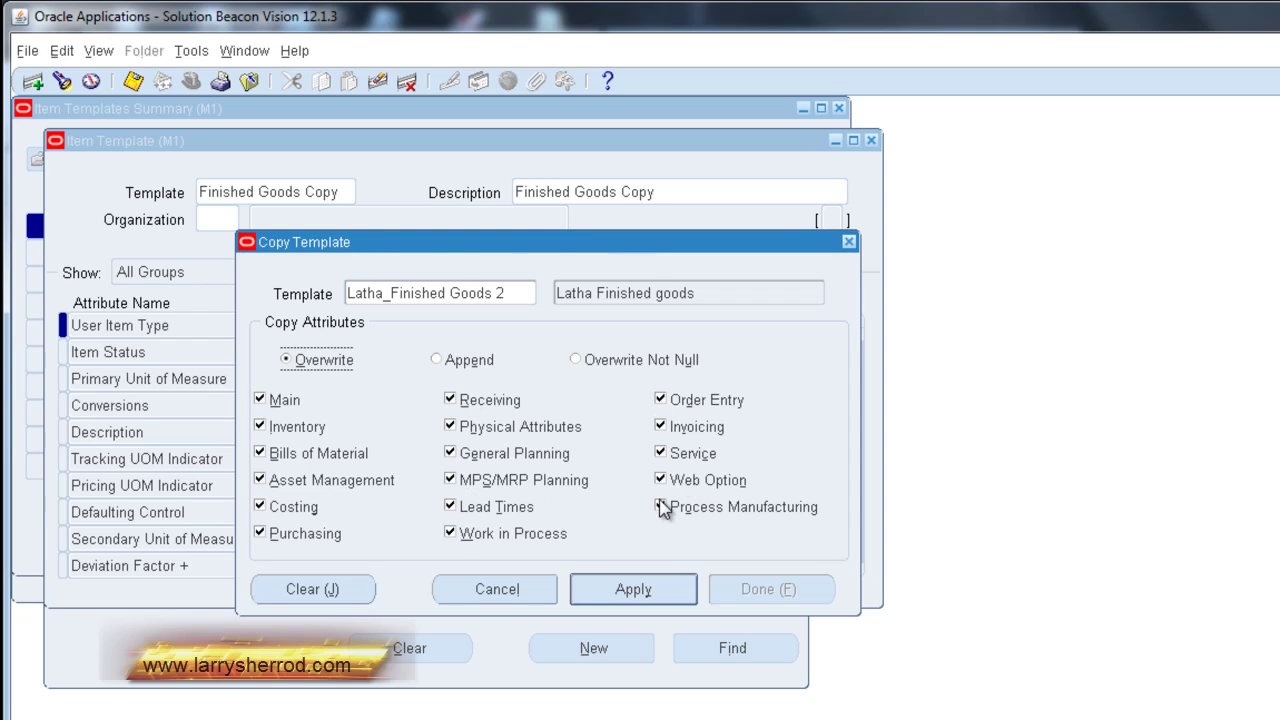
click(688, 594)
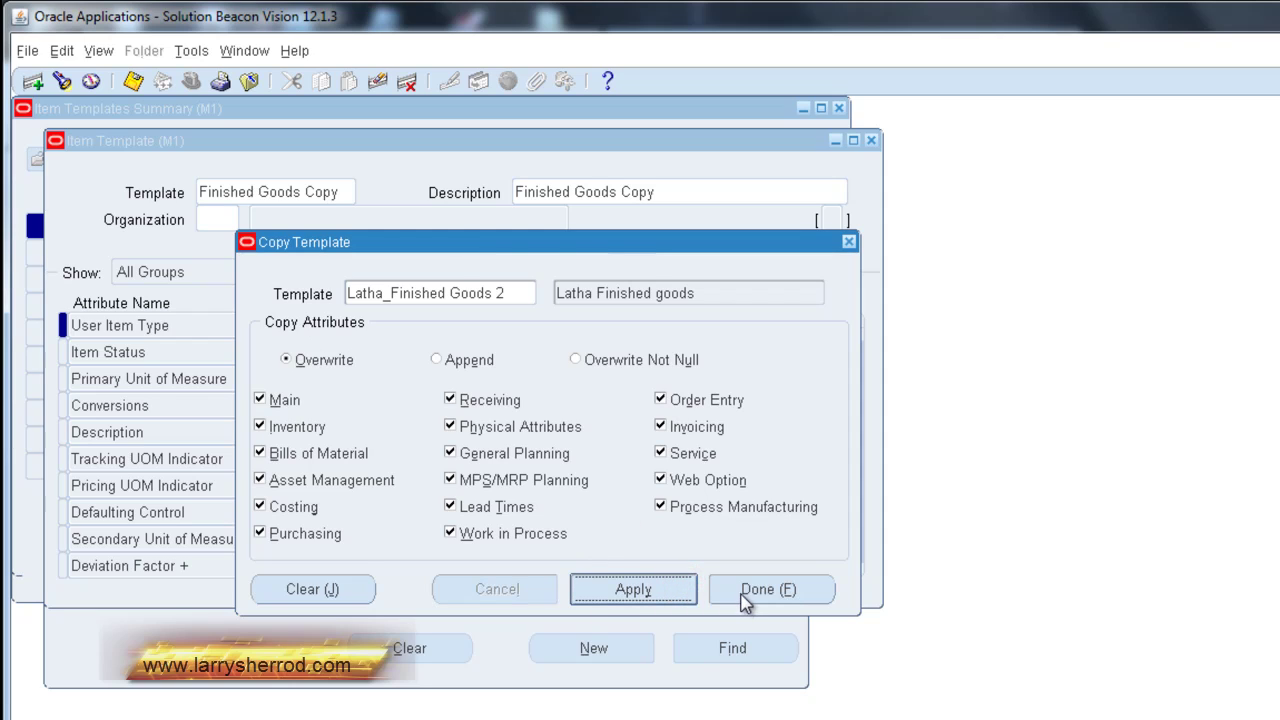
click(755, 592)
click(869, 664)
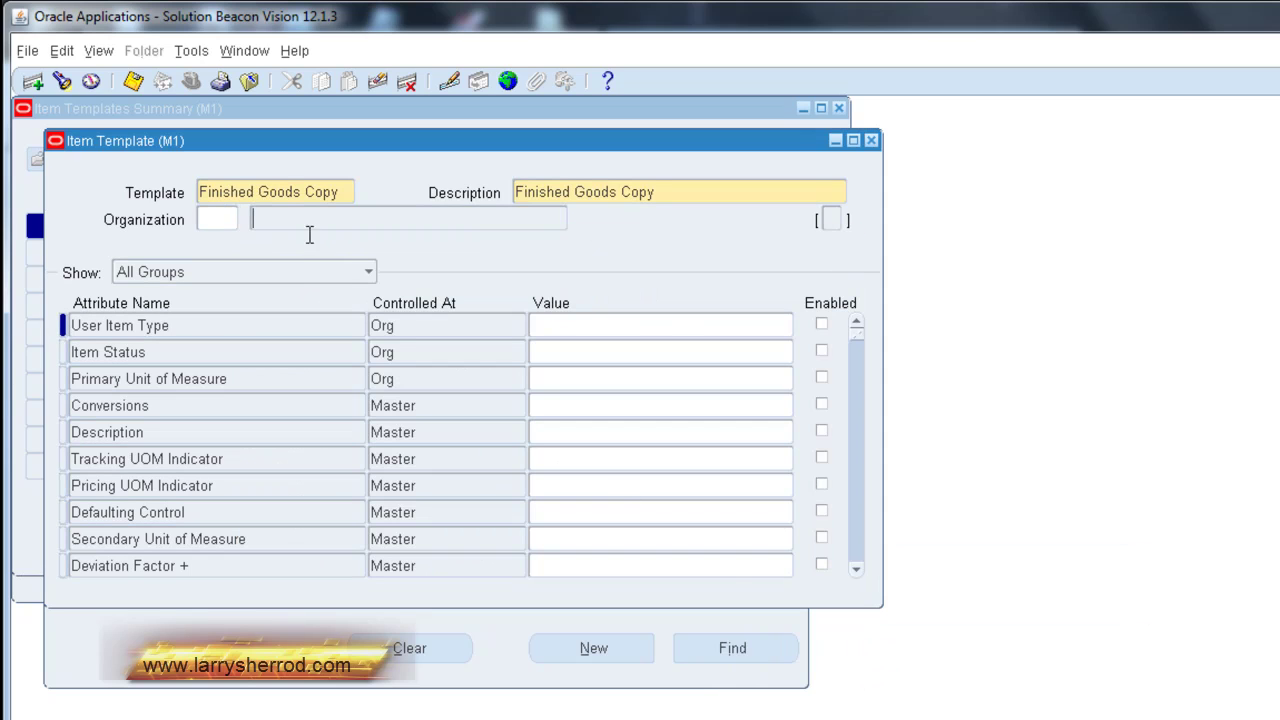
Copy the name 'Finished Goods Copy', show Inventory attributes, and save the pending changes.
click(345, 193)
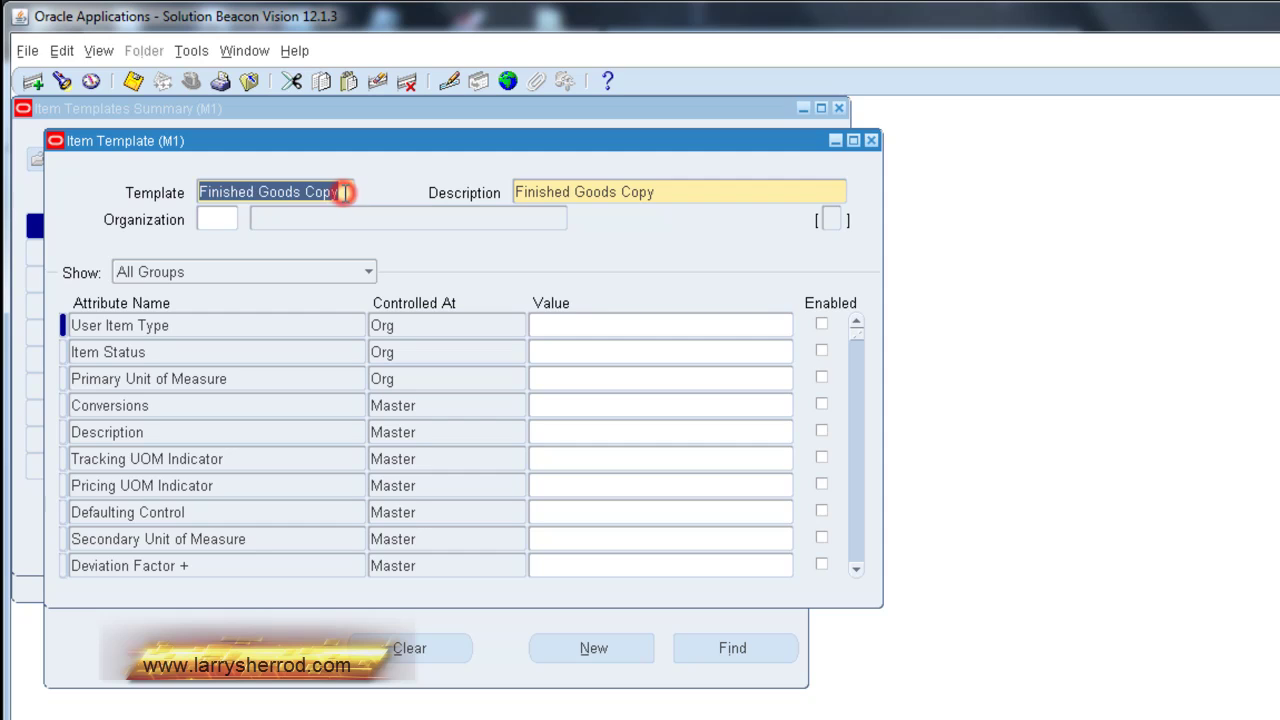
right_click(305, 193)
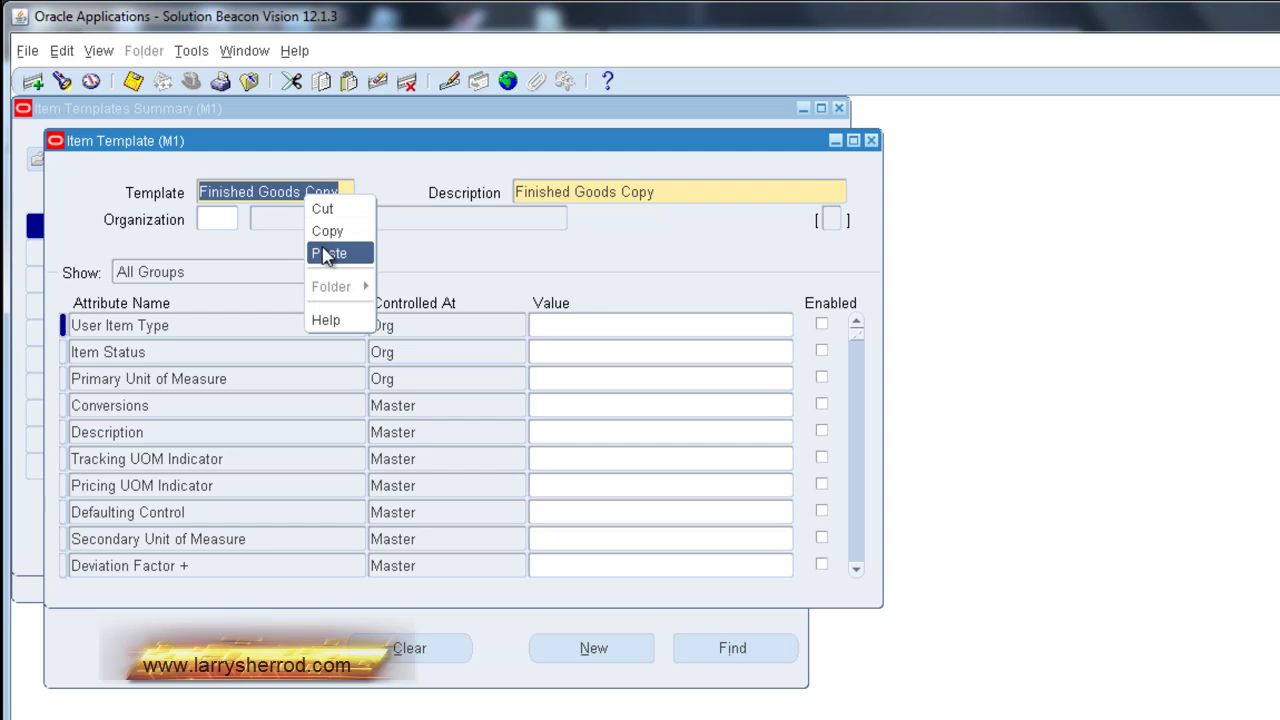
click(322, 234)
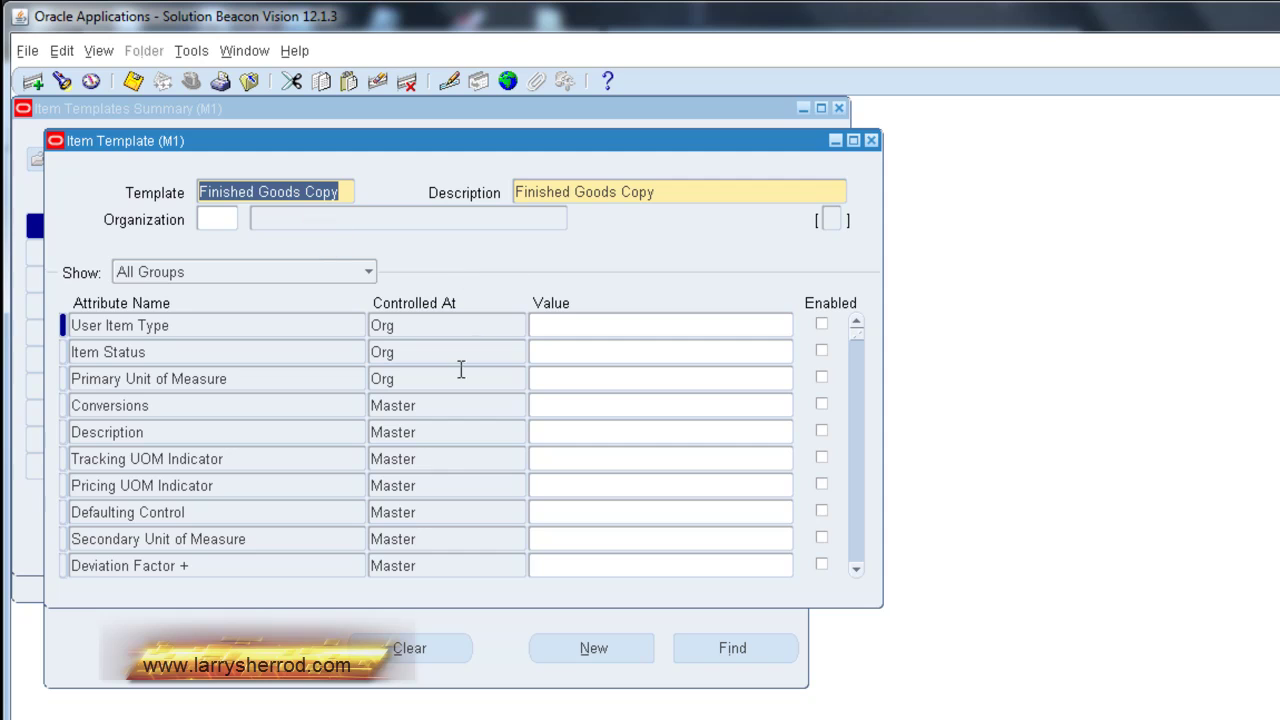
click(371, 272)
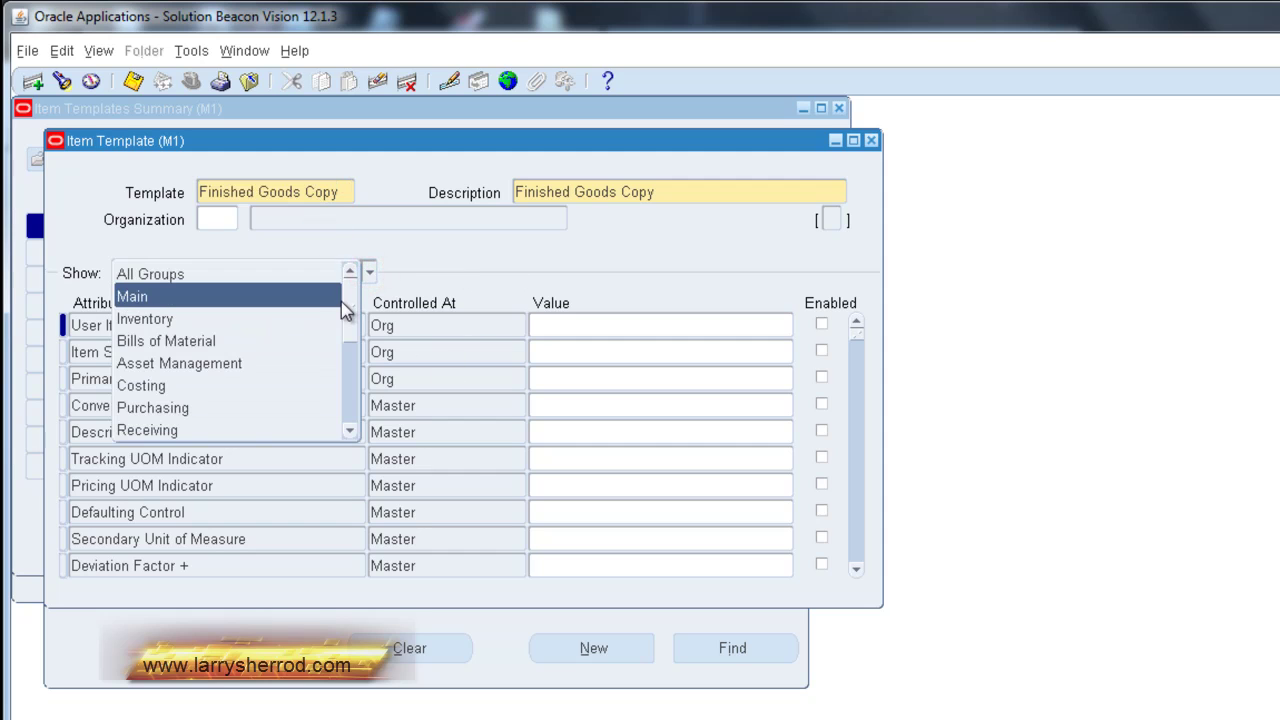
mouse_move(343, 294)
mouse_down()
mouse_move(347, 405)
mouse_move(351, 277)
mouse_up()
click(300, 320)
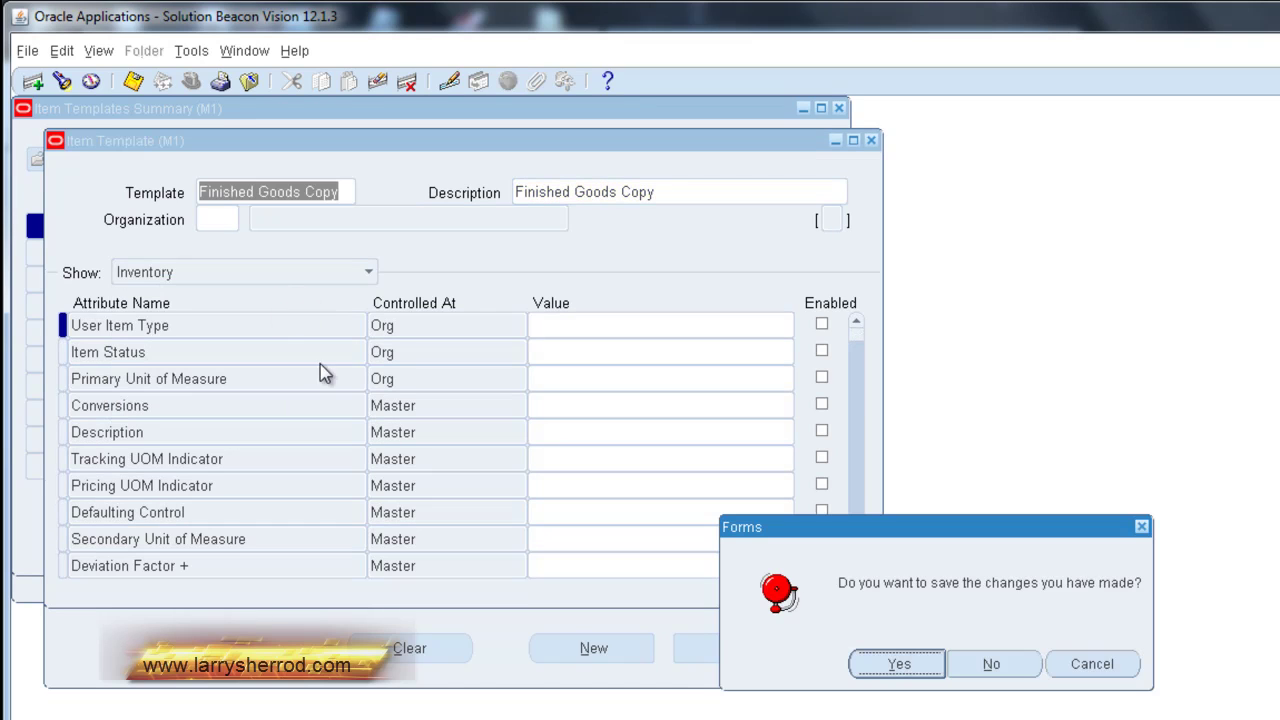
click(898, 664)
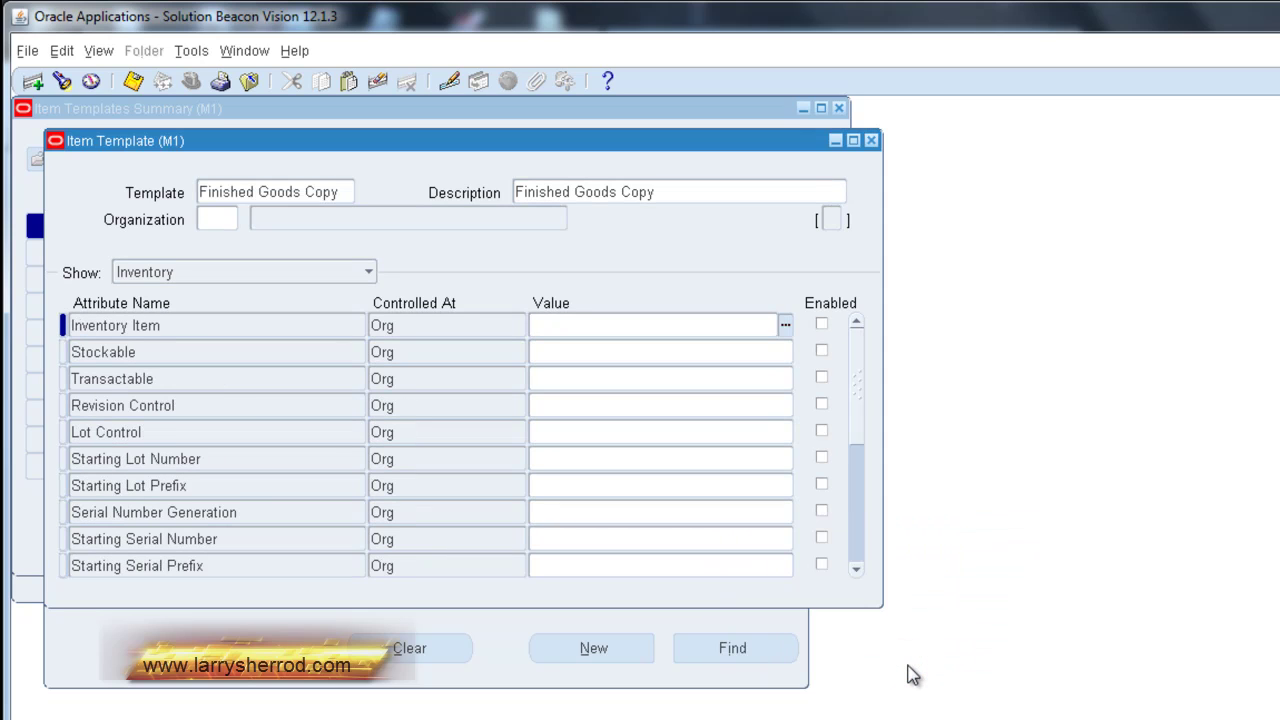
Switch the attribute display to Main, then back to All Groups.
click(369, 272)
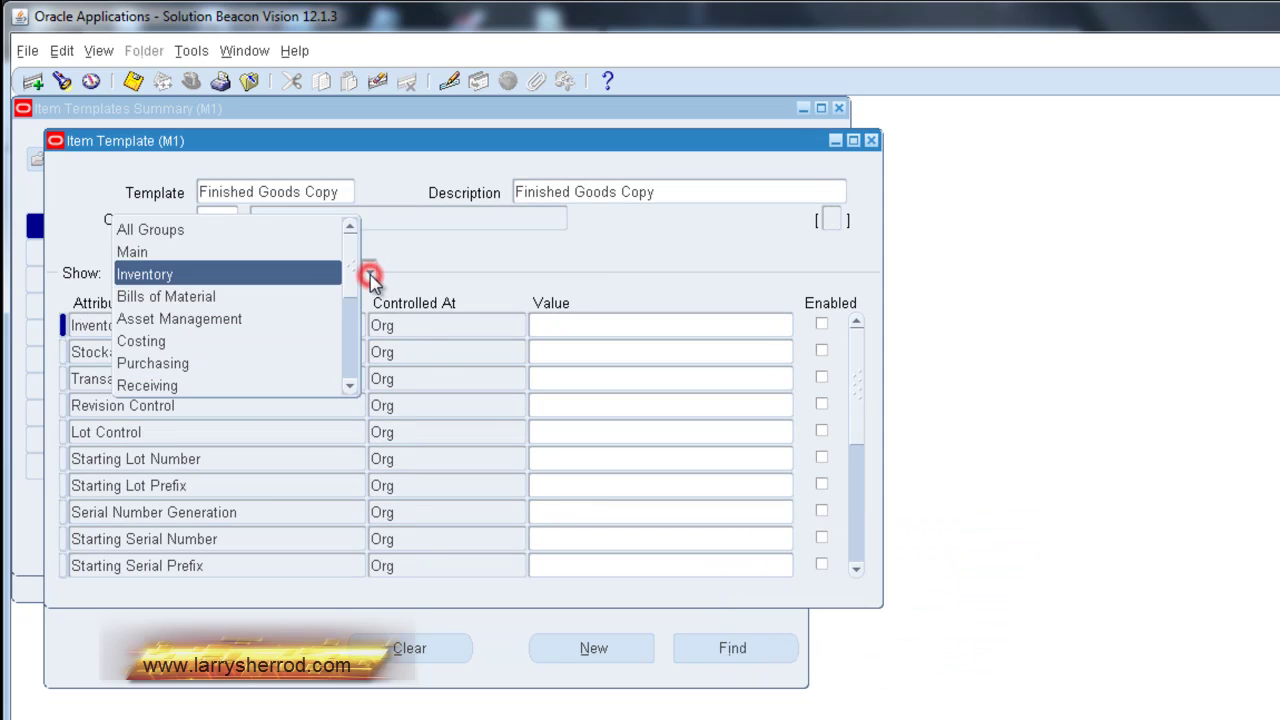
click(288, 251)
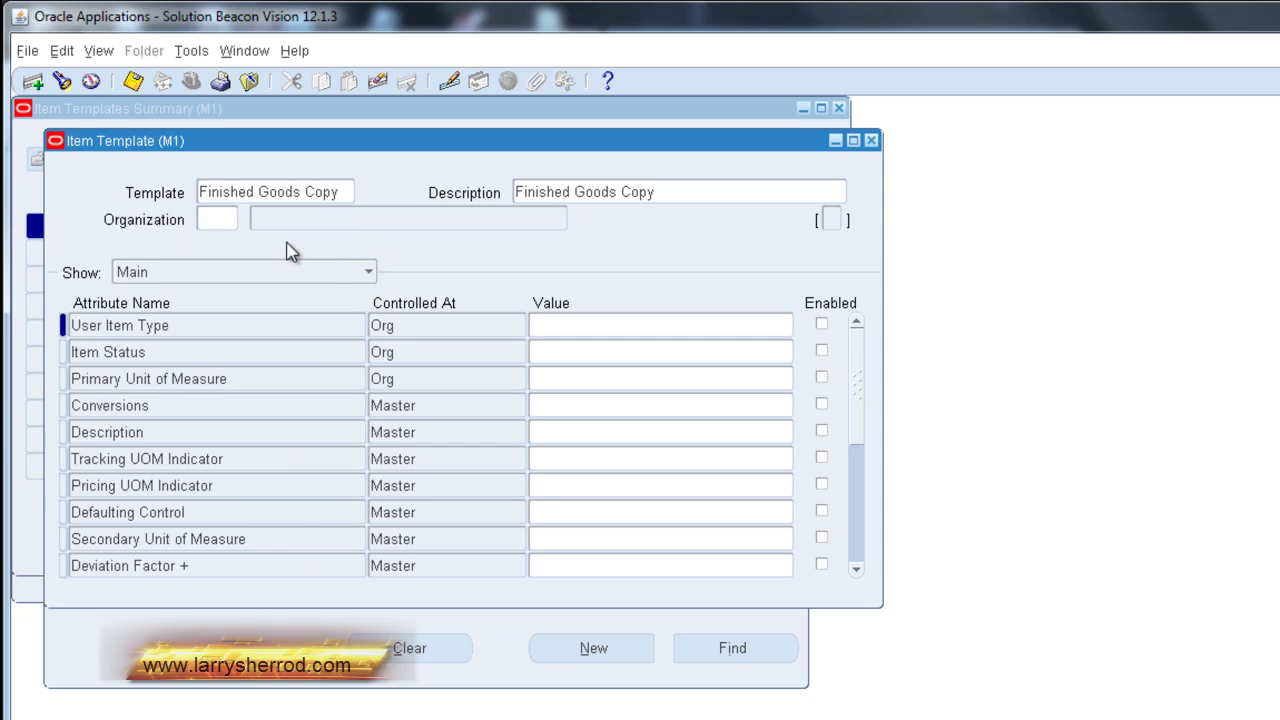
click(366, 271)
click(289, 257)
Close both template windows and reopen Templates from the navigator.
click(871, 140)
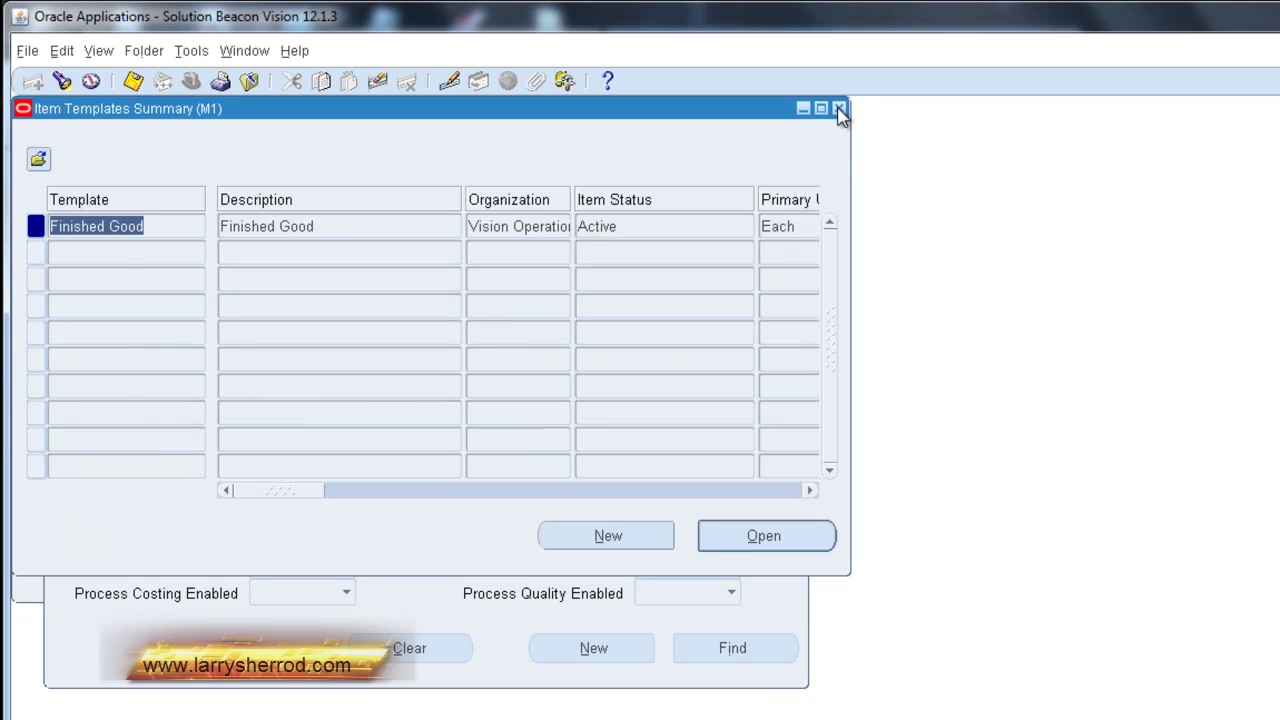
click(839, 109)
click(236, 349)
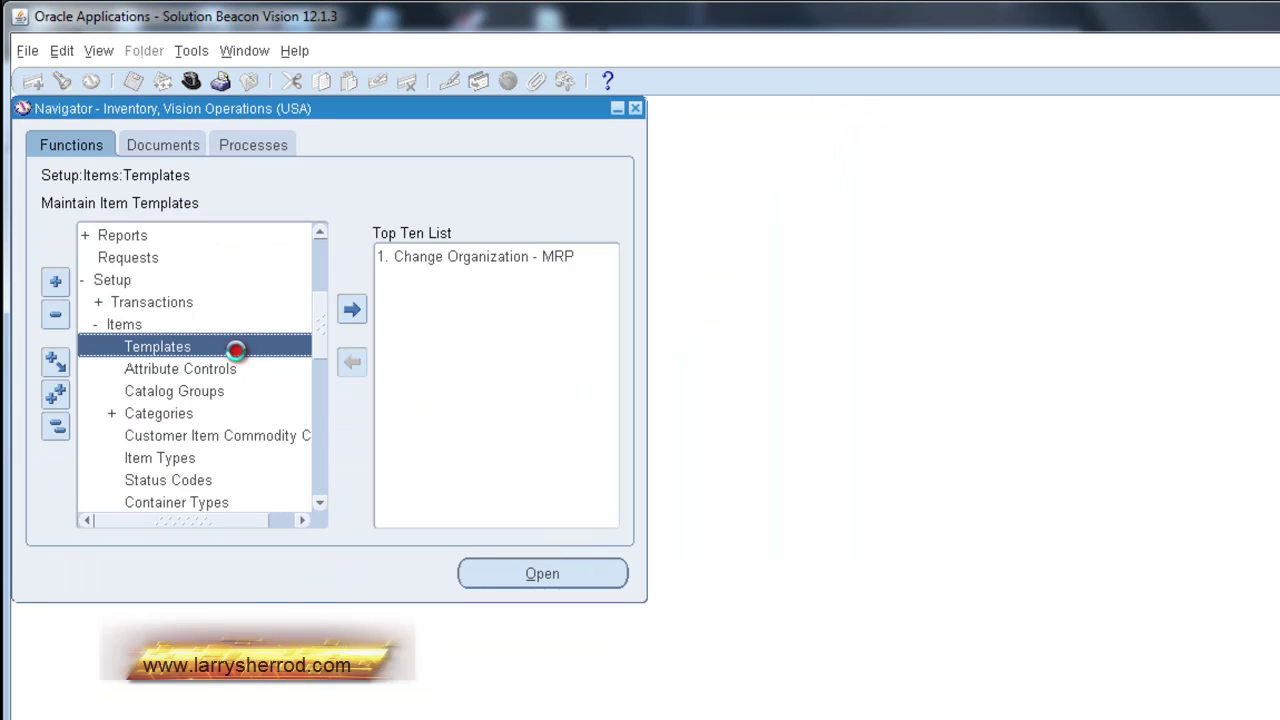
double_click(236, 349)
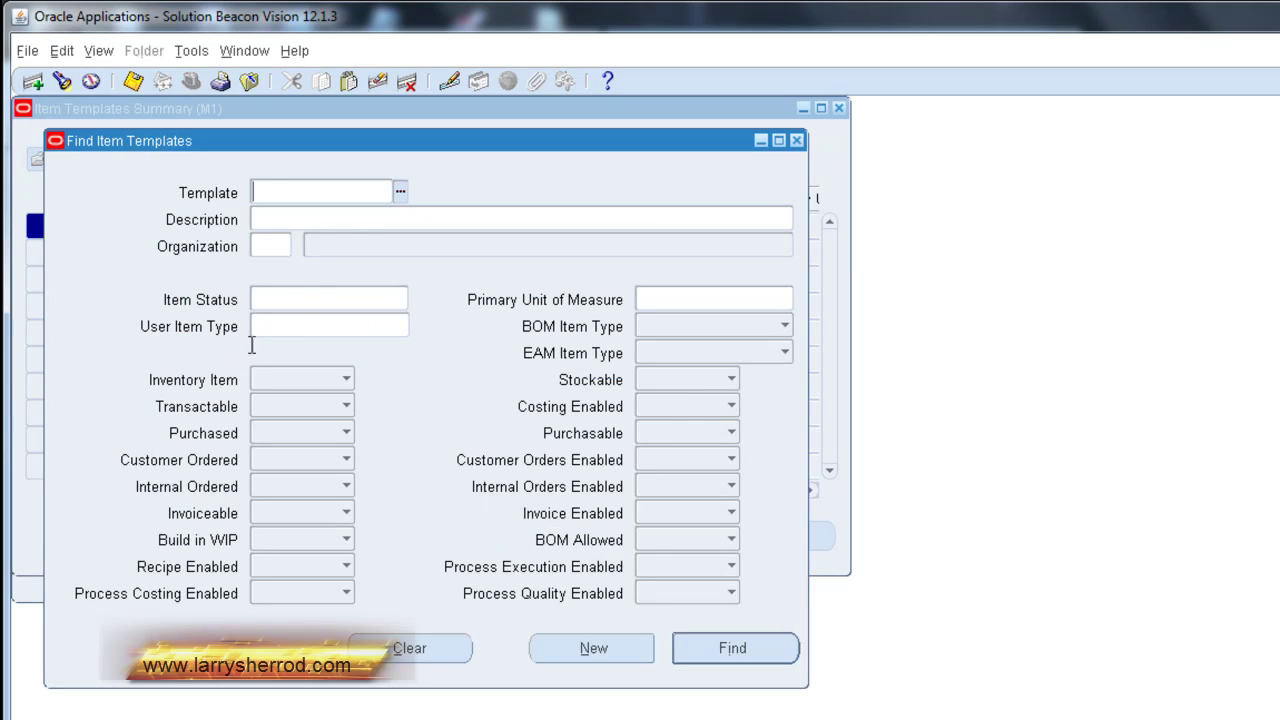
Search for the Finished Goods Copy template picked from the f list of values.
click(400, 191)
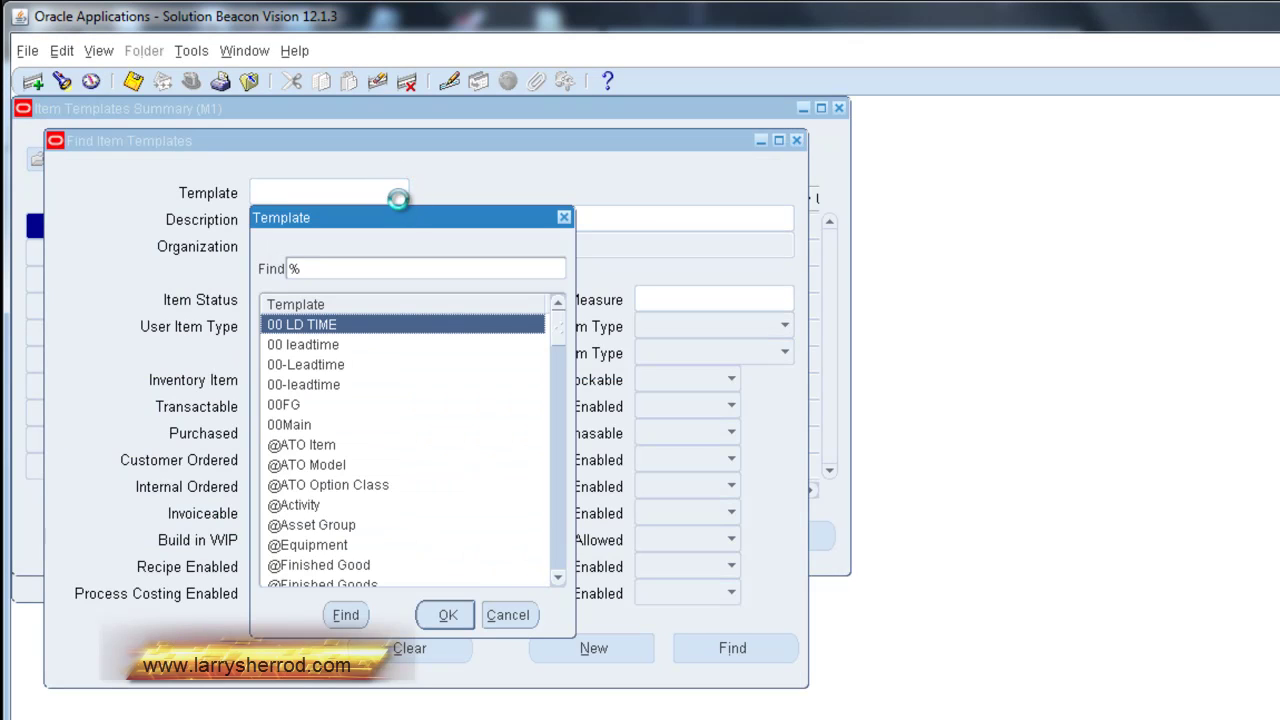
text(f)
click(352, 388)
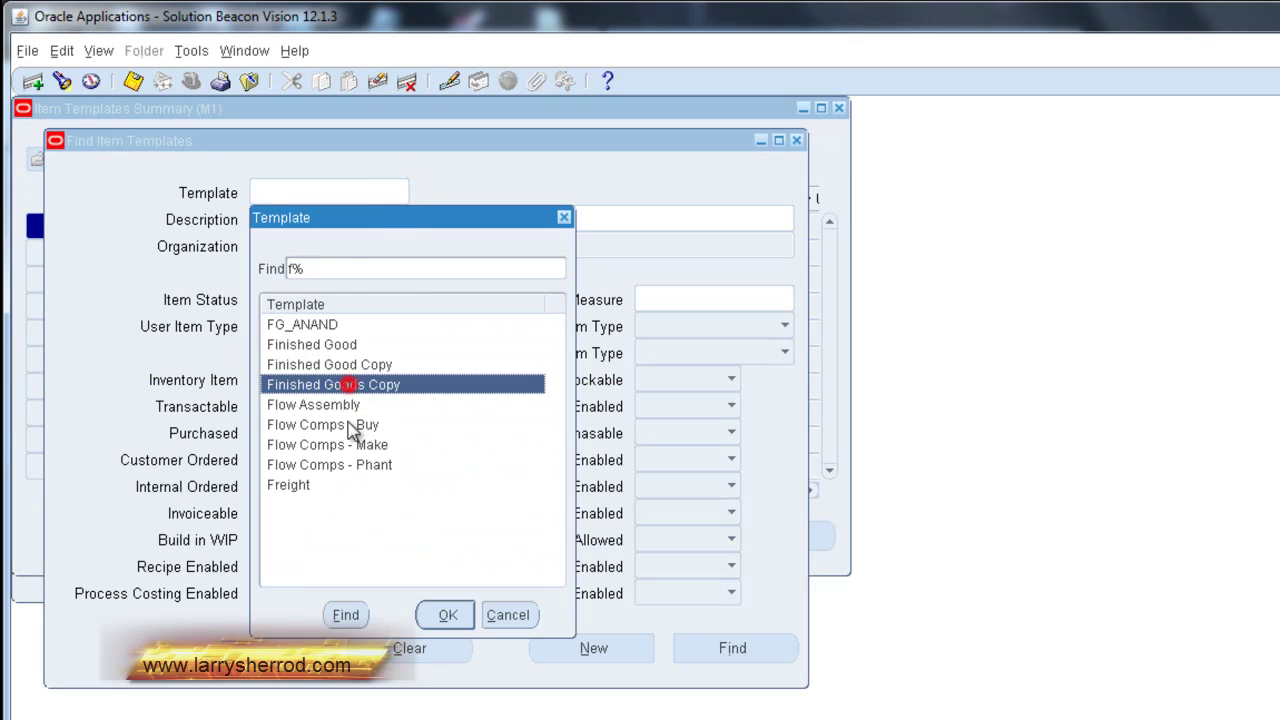
click(445, 614)
click(700, 650)
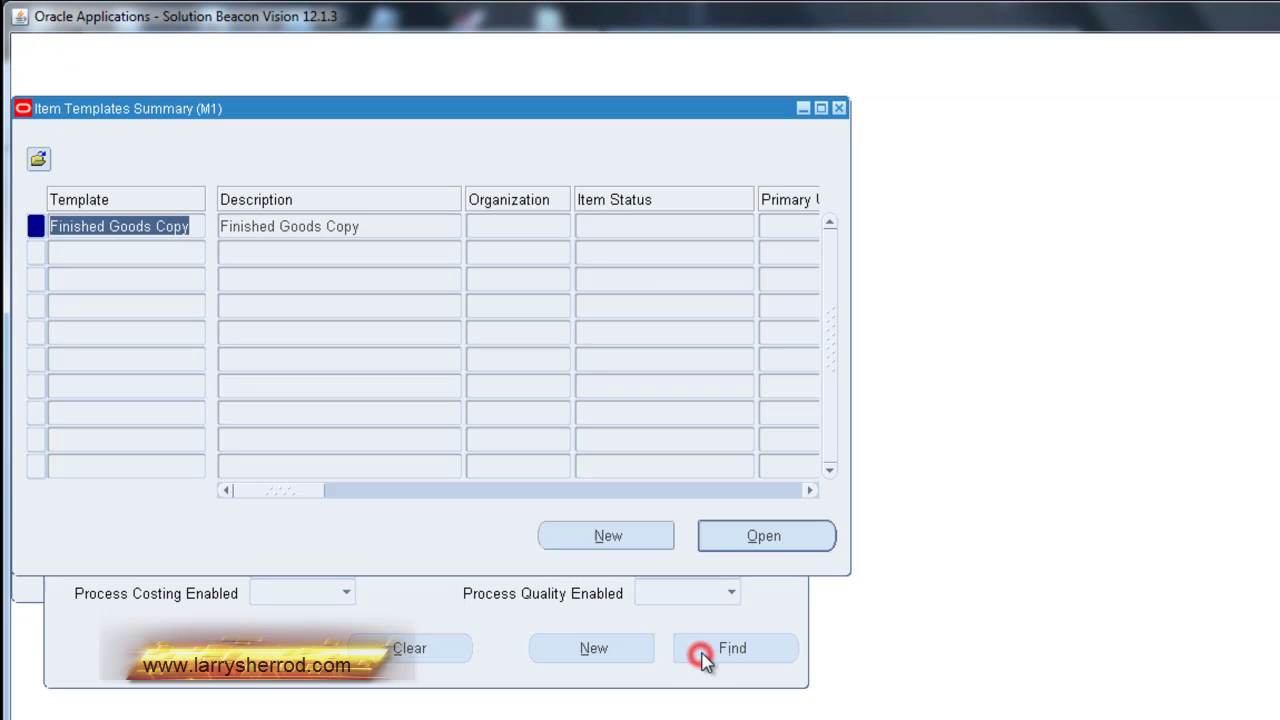
Open Finished Goods Copy and view its Bills of Material, then its empty Costing attributes.
click(754, 540)
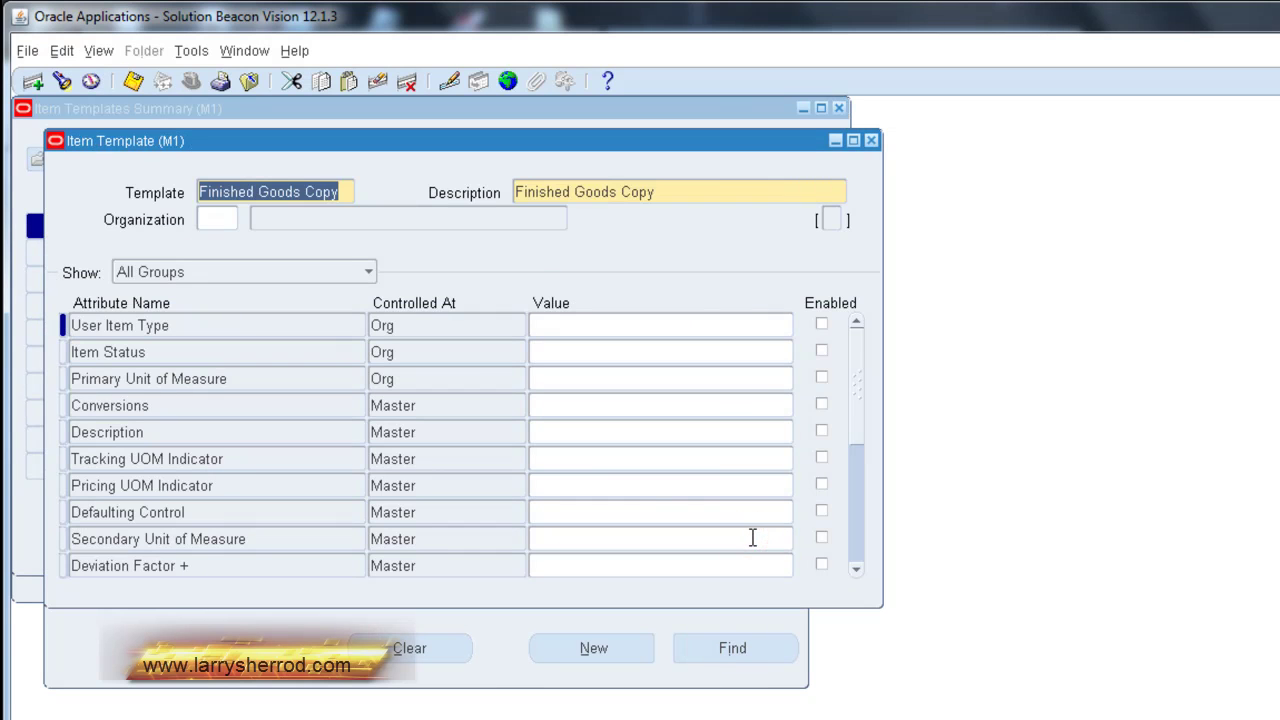
click(368, 272)
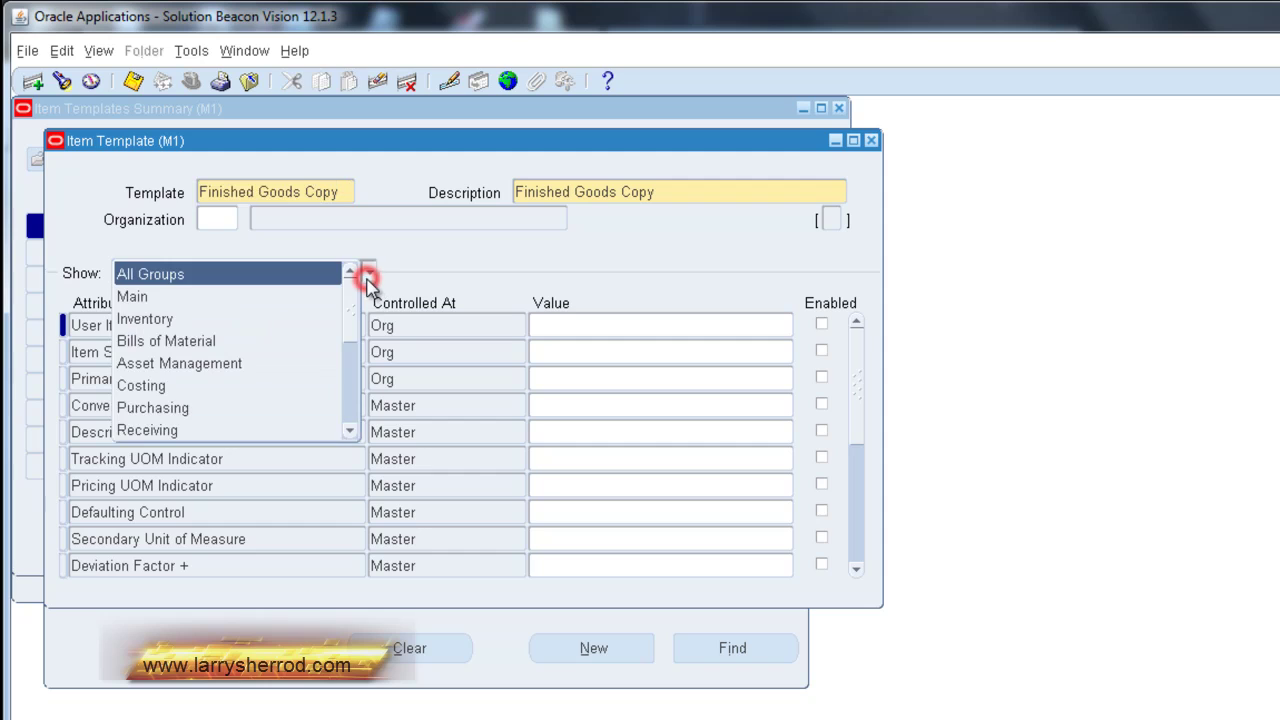
click(318, 341)
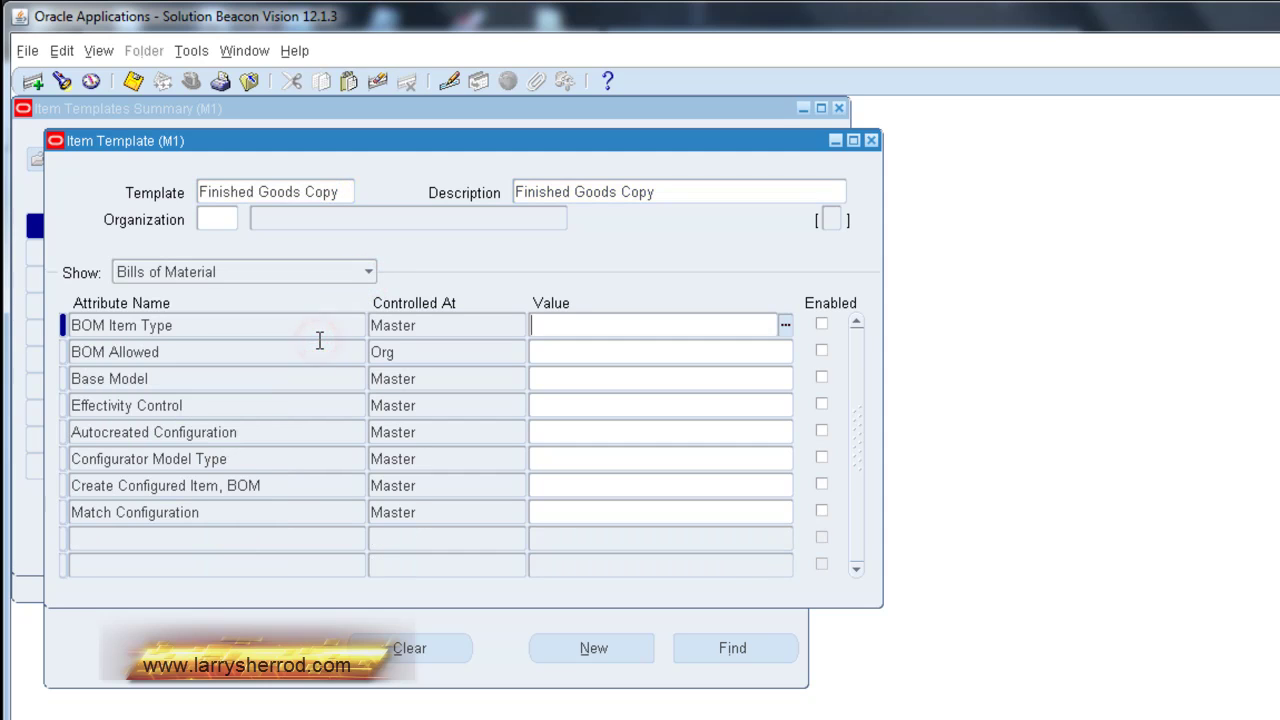
click(368, 273)
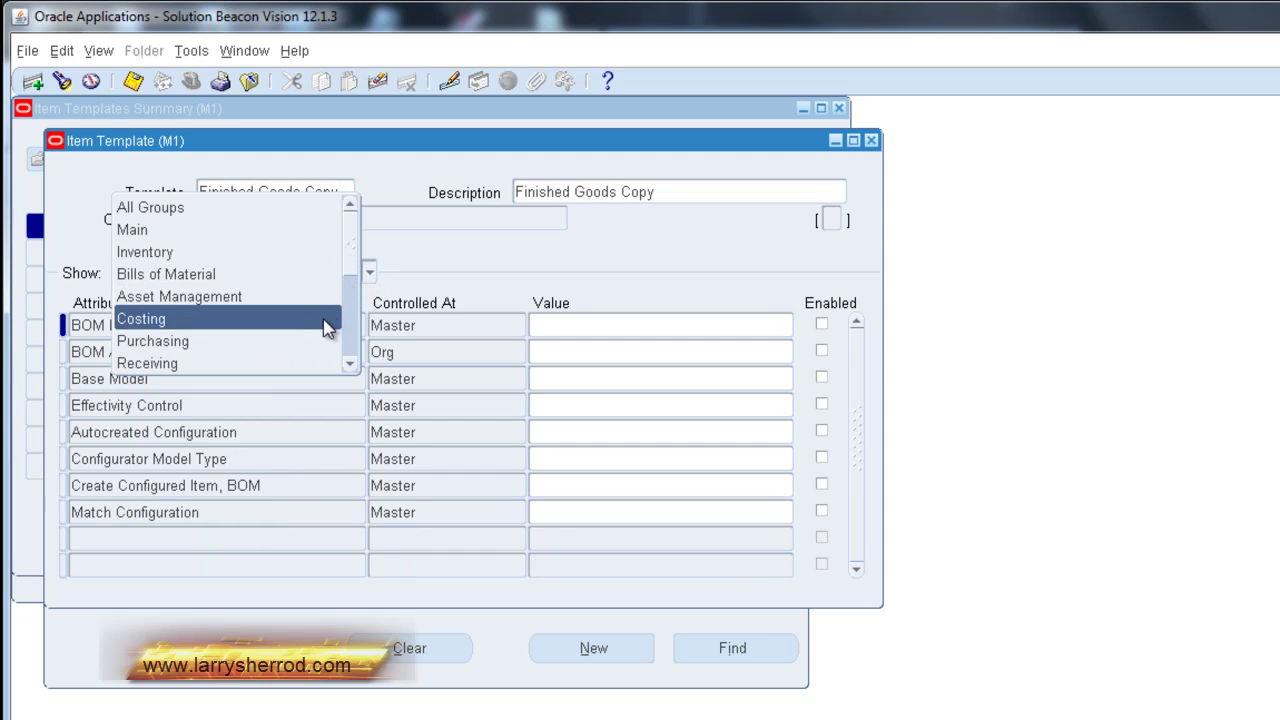
click(322, 318)
click(343, 192)
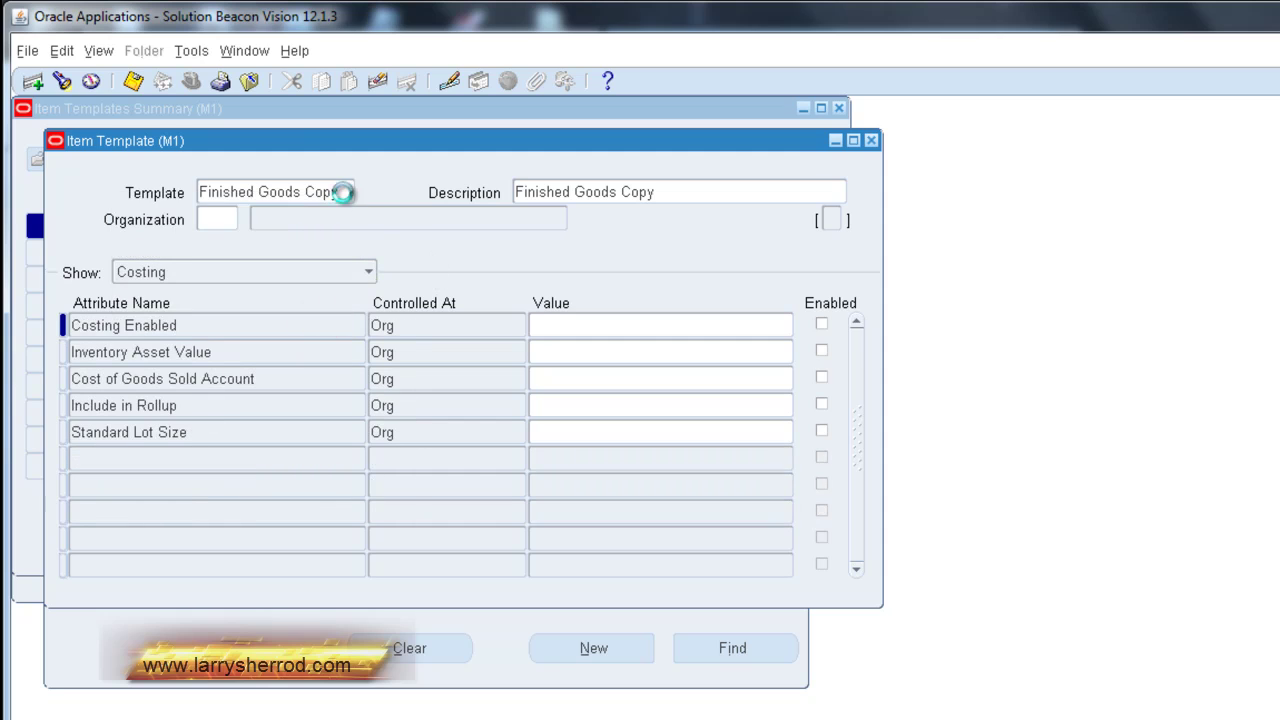
Copy Finished Good's attributes in, setting Costing Enabled, Inventory Asset Value and Include in Rollup to Yes.
click(191, 50)
click(195, 77)
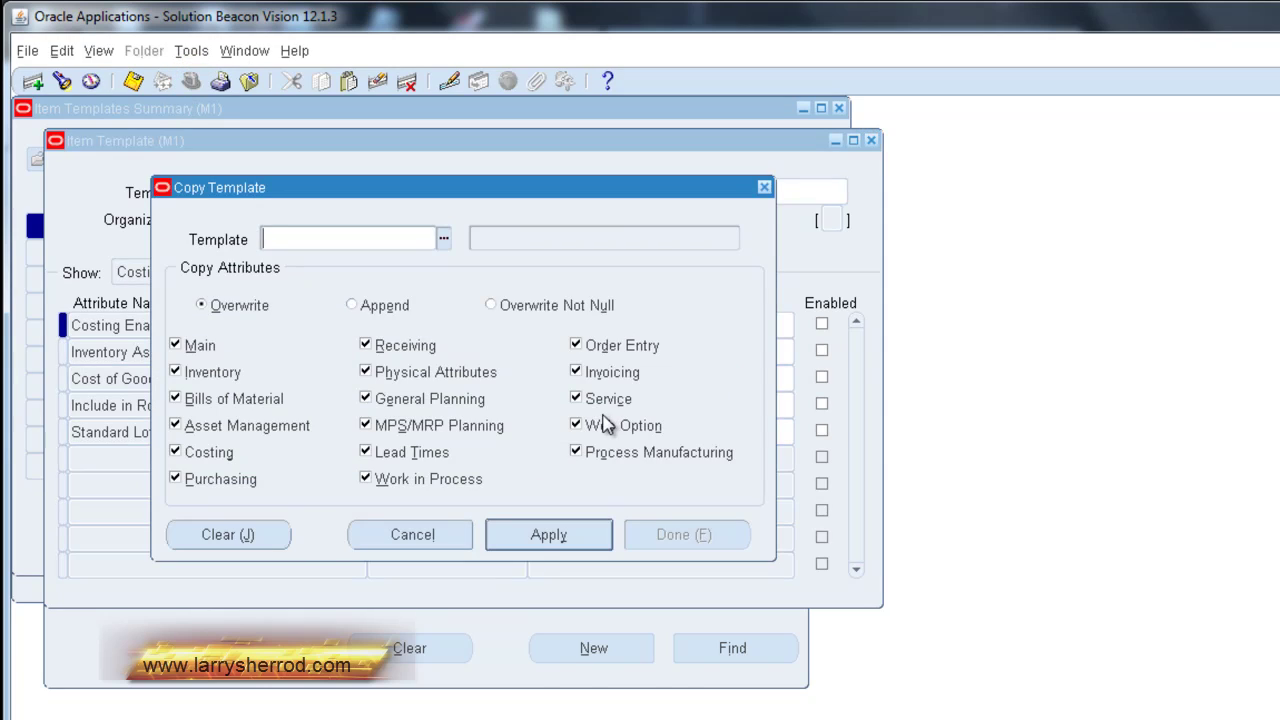
click(443, 242)
text(f%)
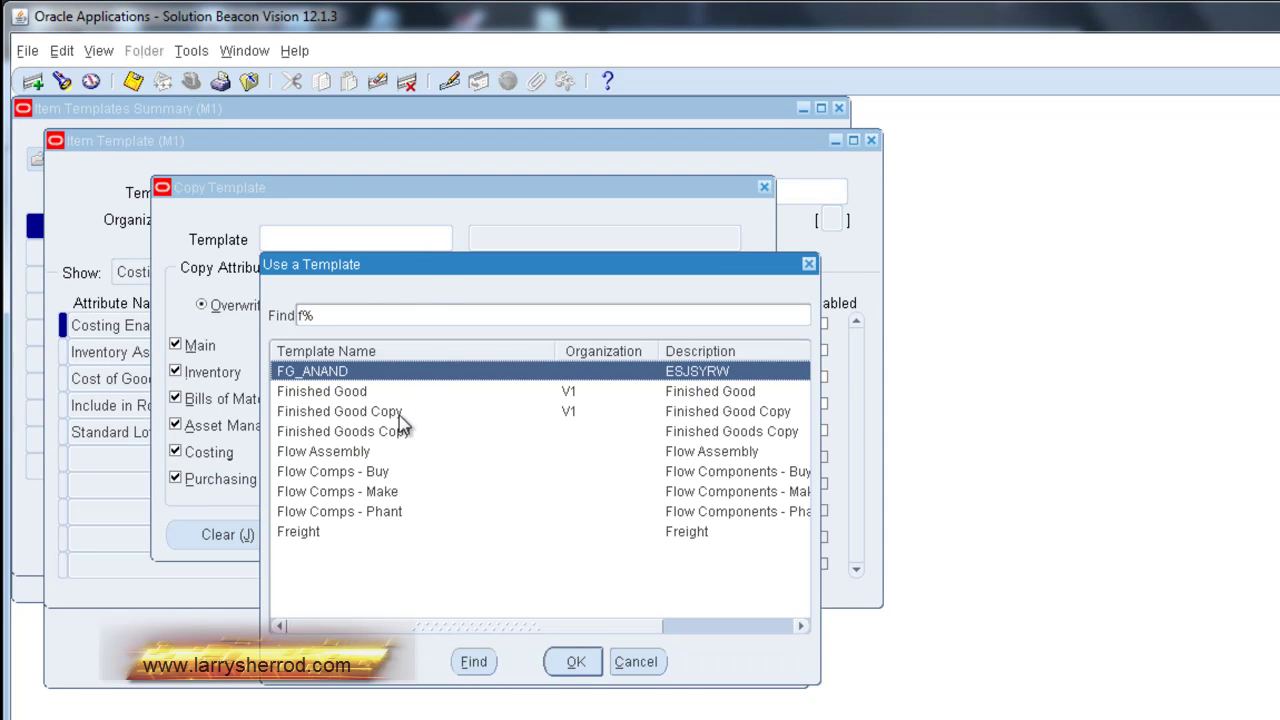
click(373, 393)
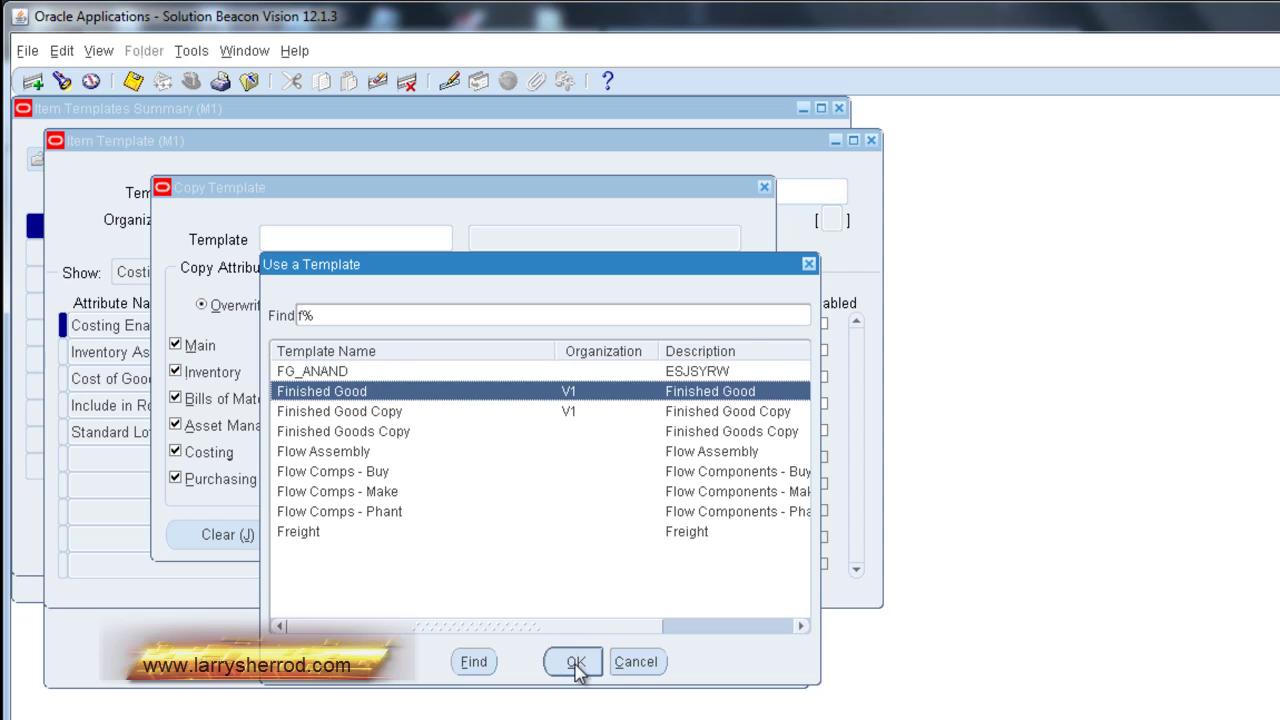
click(576, 666)
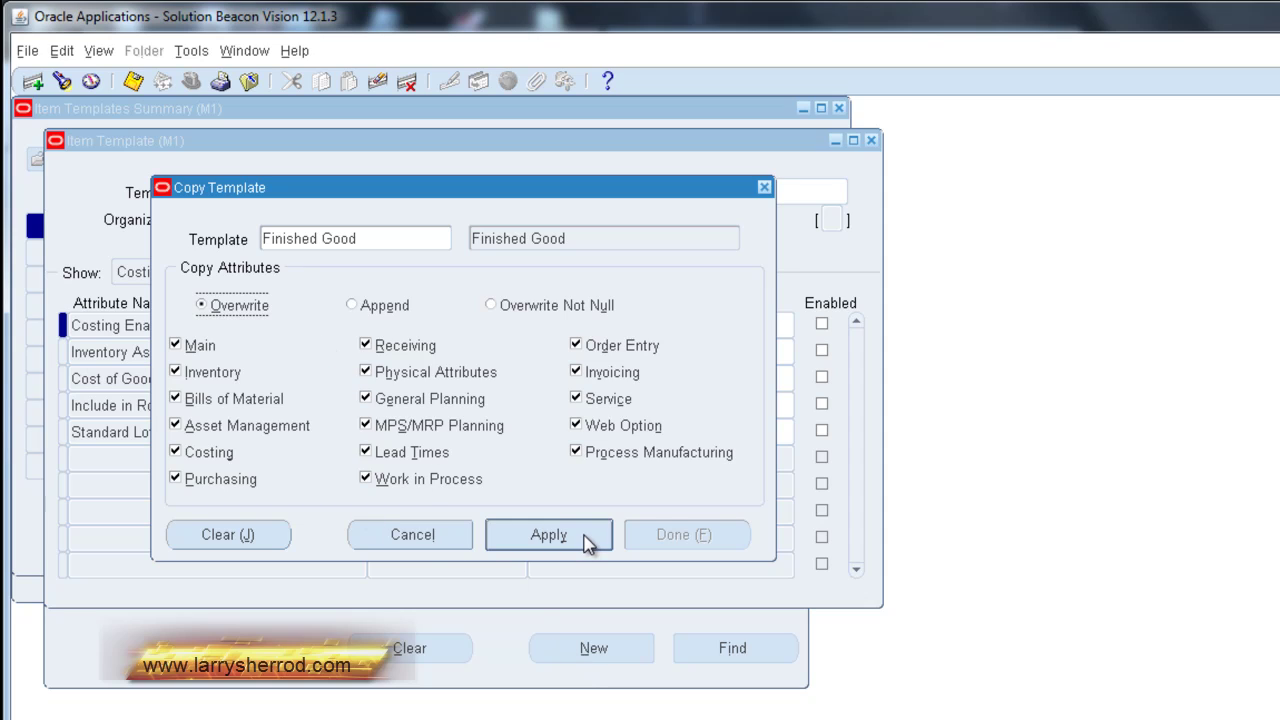
click(550, 536)
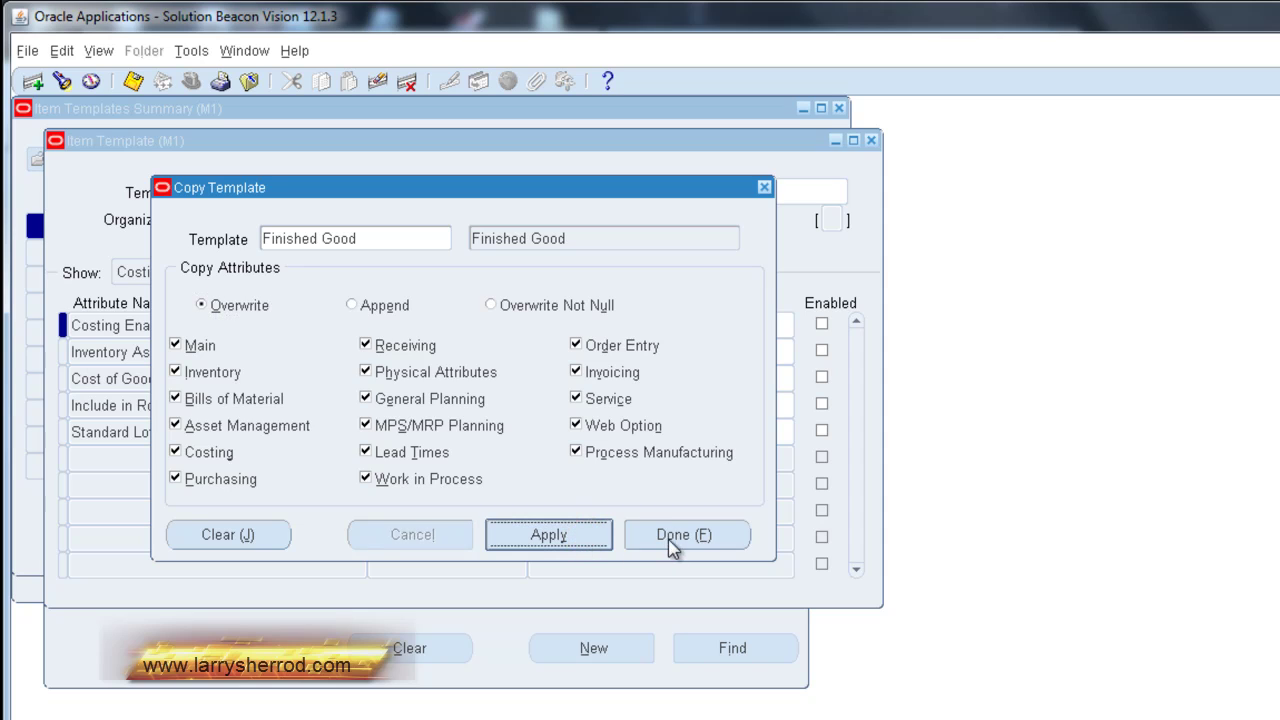
click(671, 540)
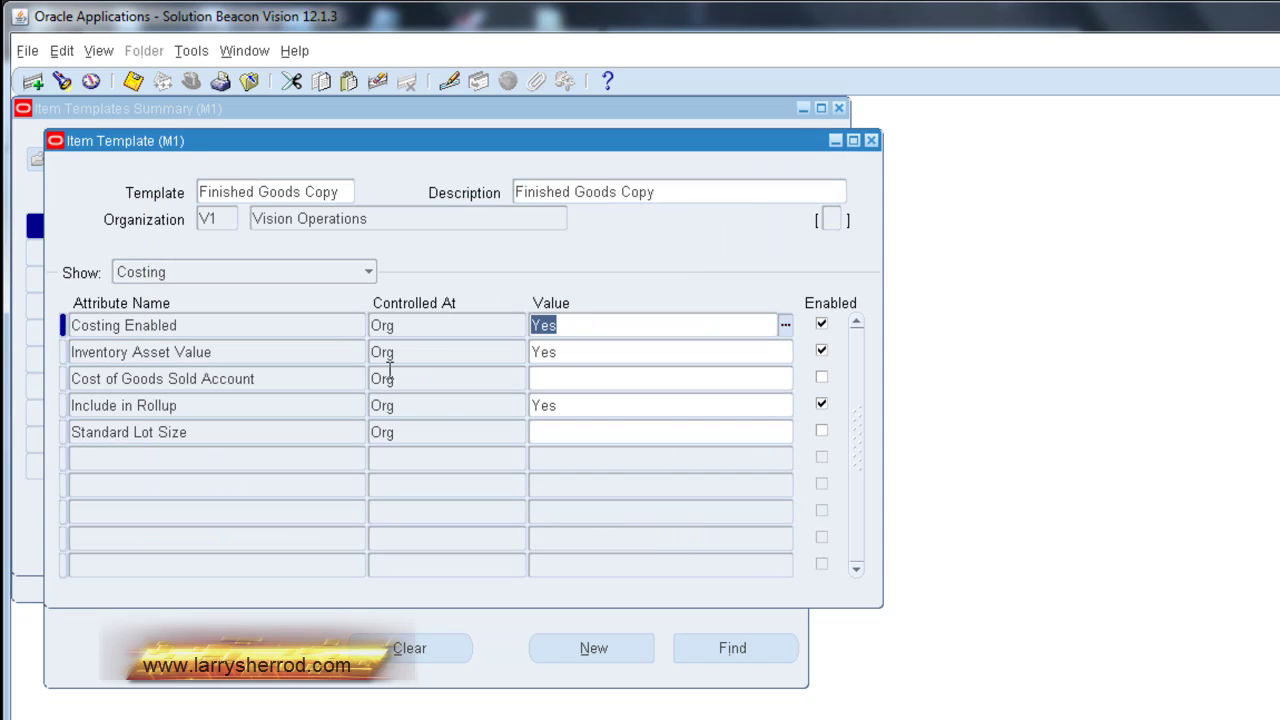
Set Show to All Groups and select the Vision Operations organization field.
click(368, 272)
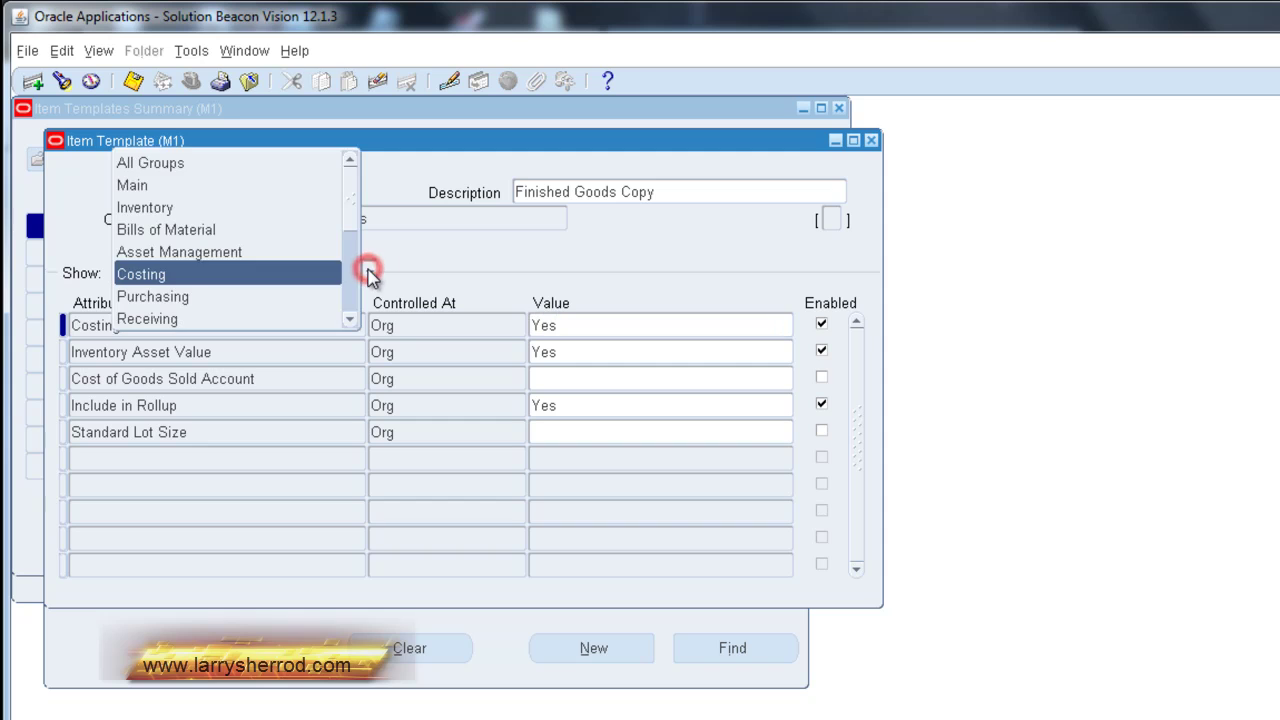
click(263, 163)
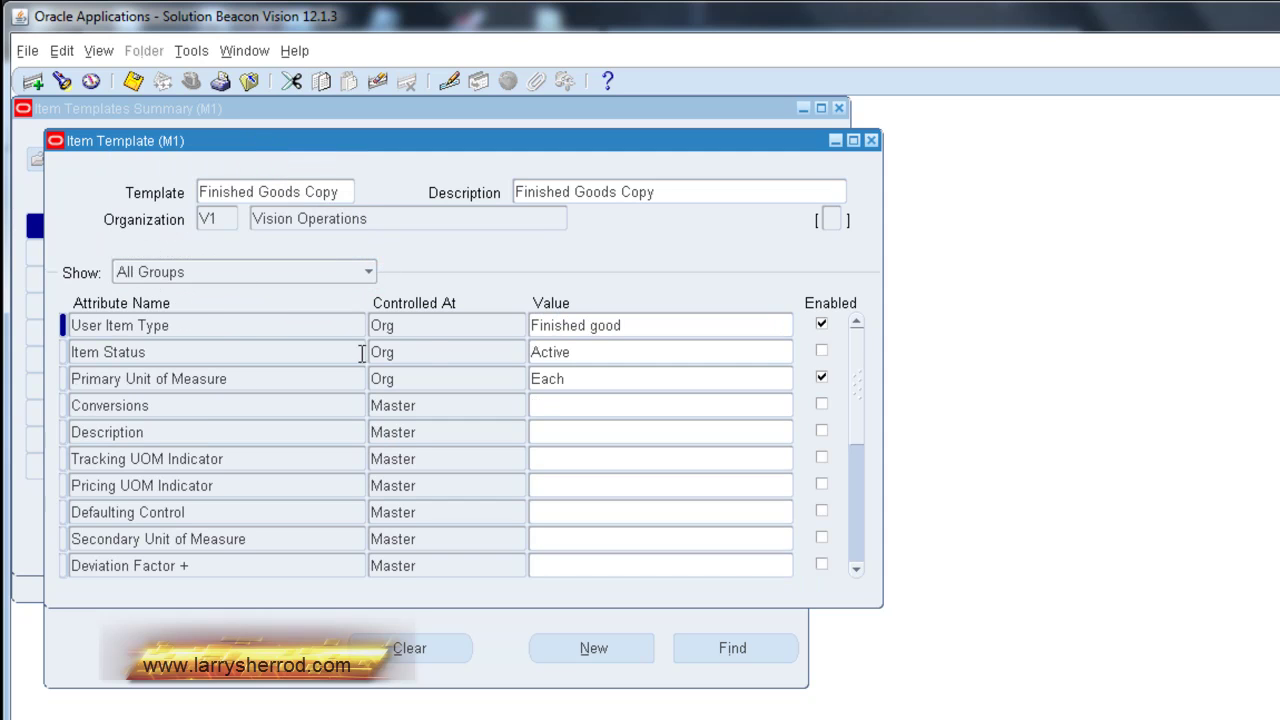
click(222, 220)
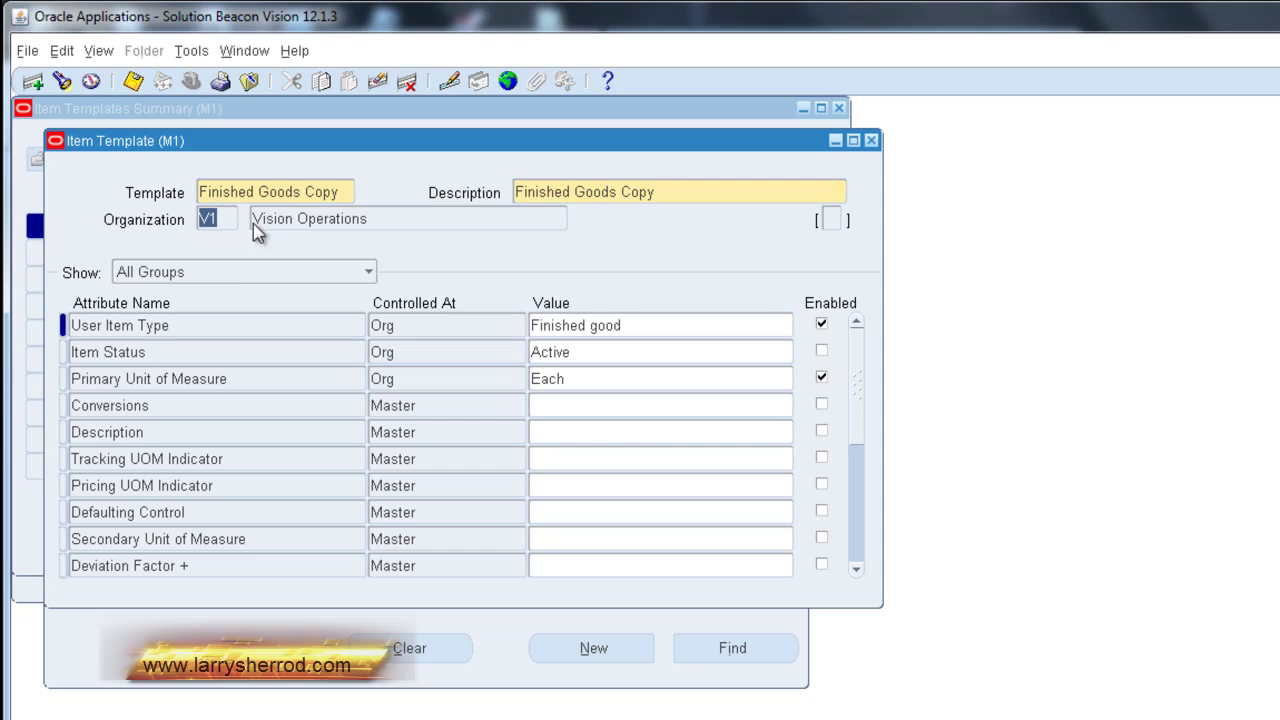
click(221, 221)
Save the Finished Goods Copy template under organization V1 Vision Operations.
click(133, 81)
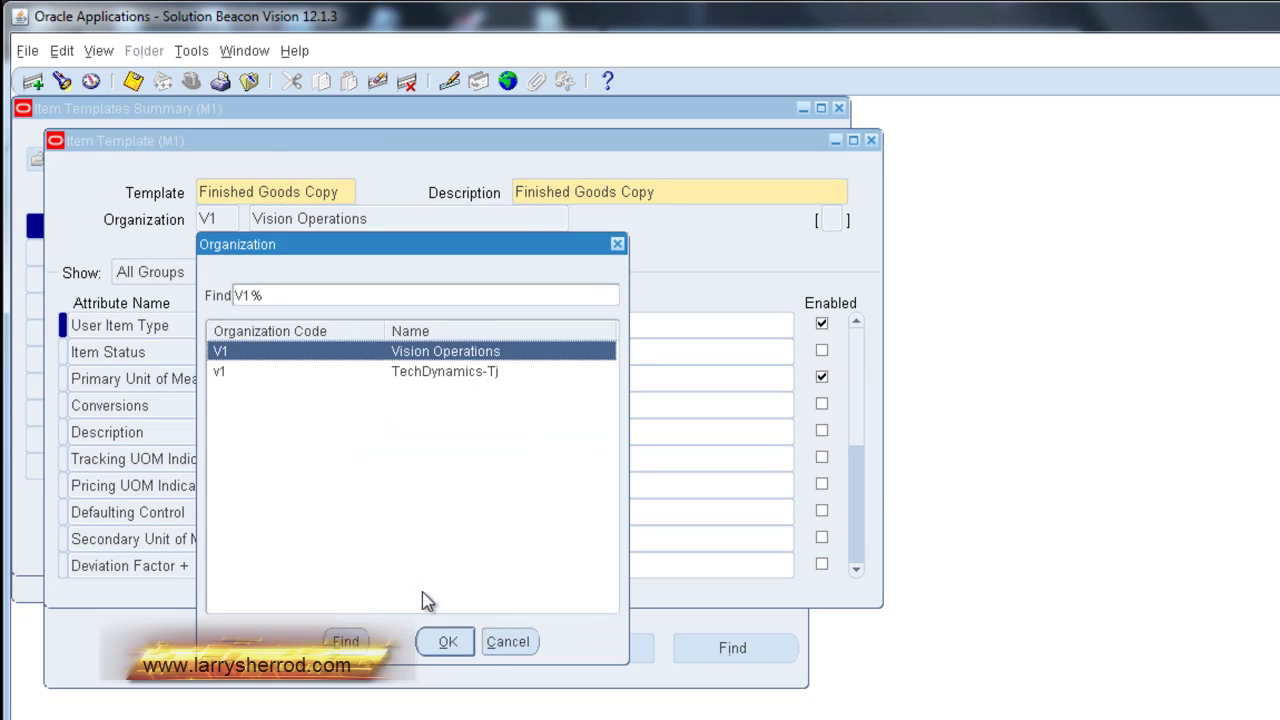
click(447, 642)
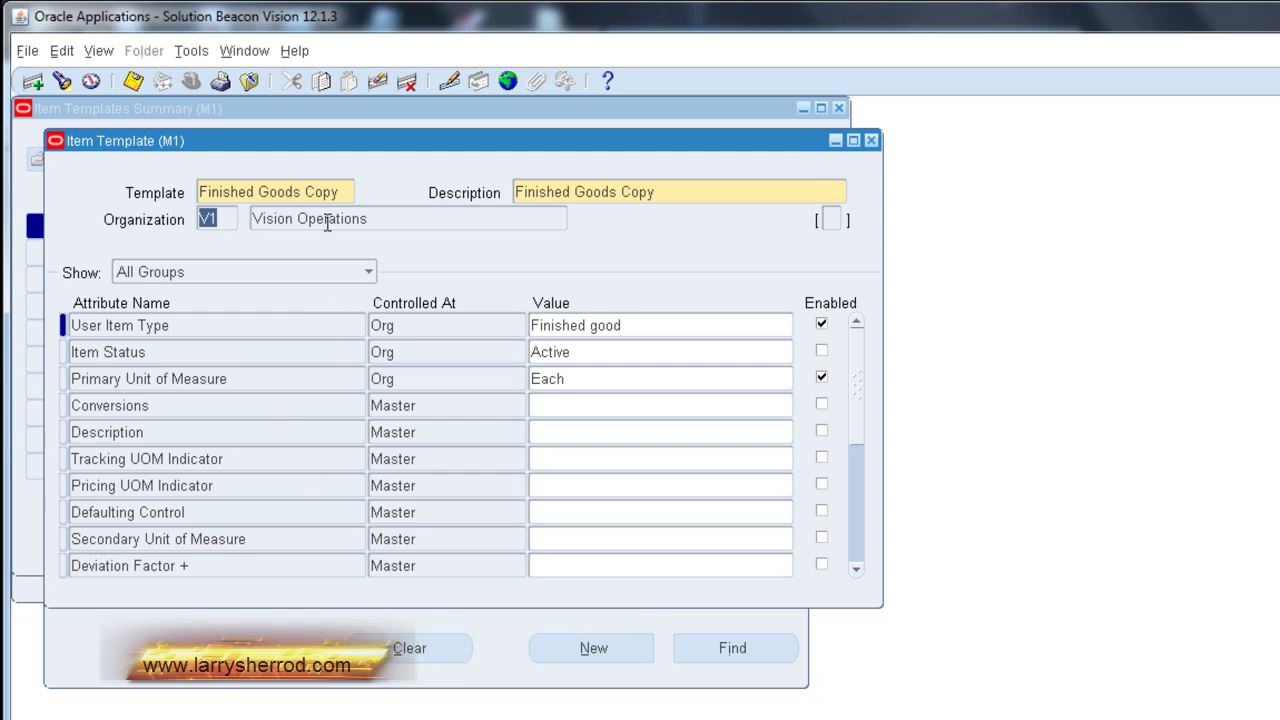
click(342, 192)
Show only the Main attribute group and move the template window aside to reveal the summary.
click(545, 326)
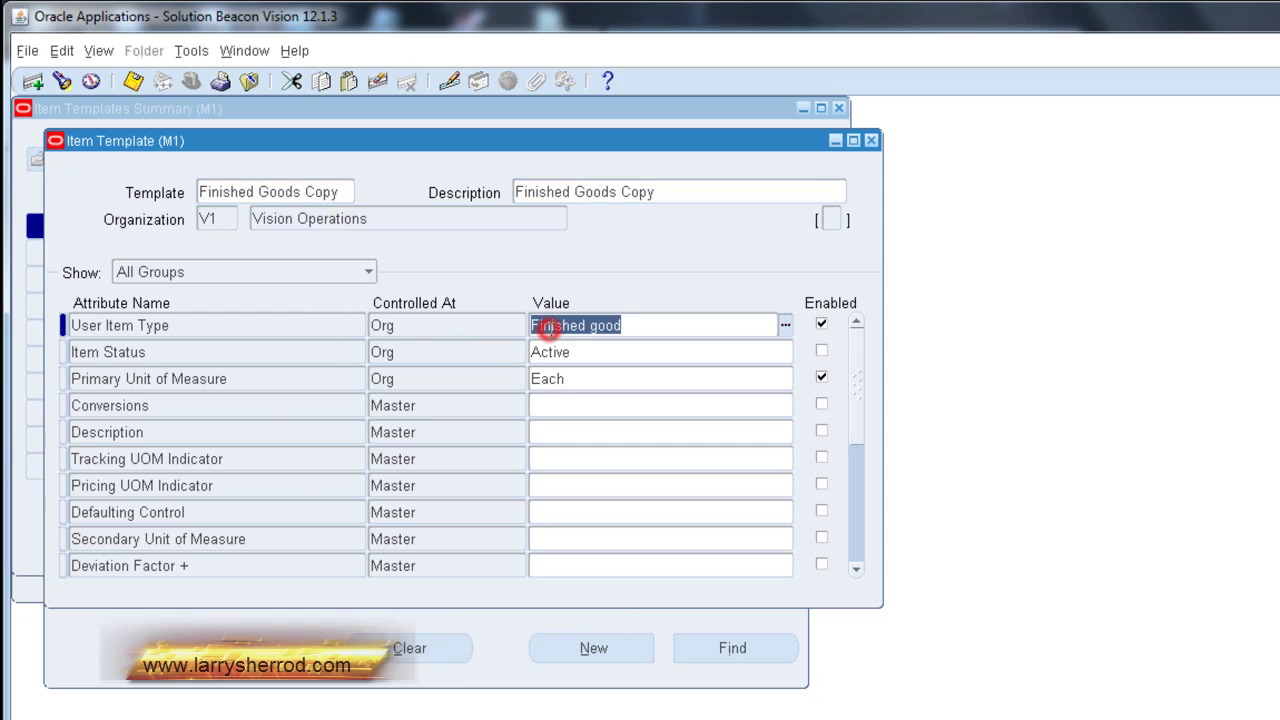
click(368, 272)
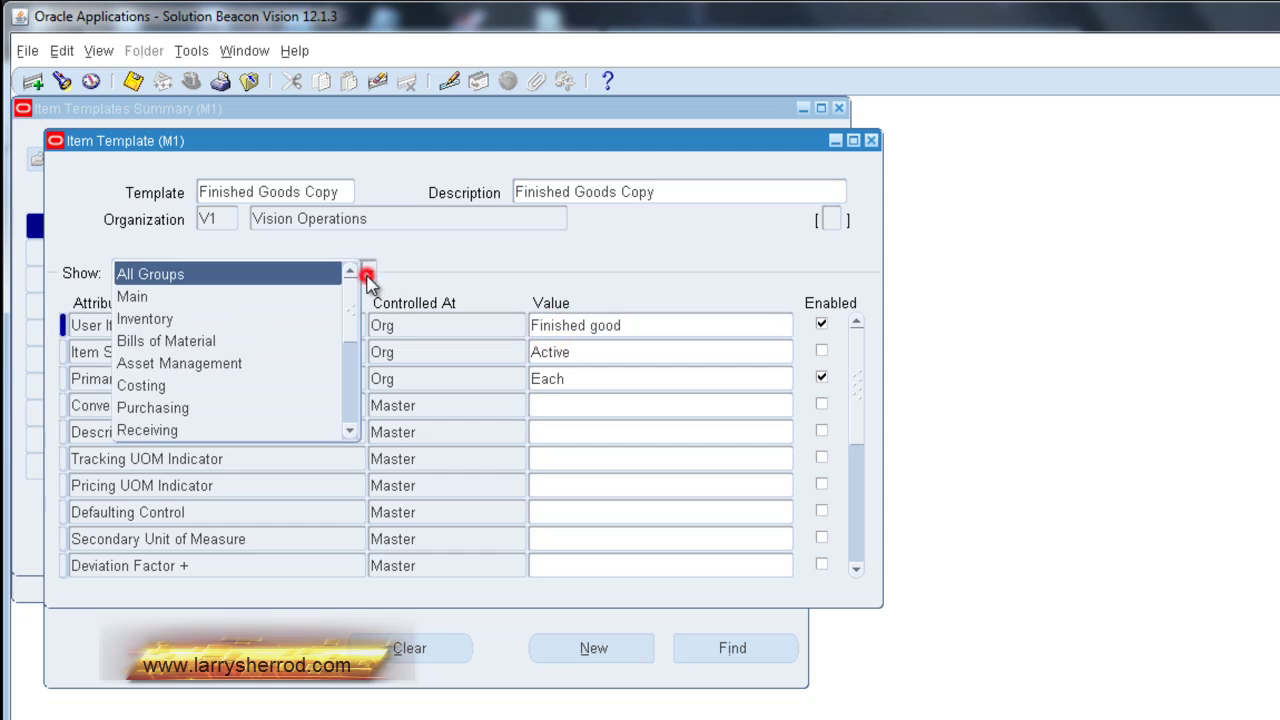
click(303, 299)
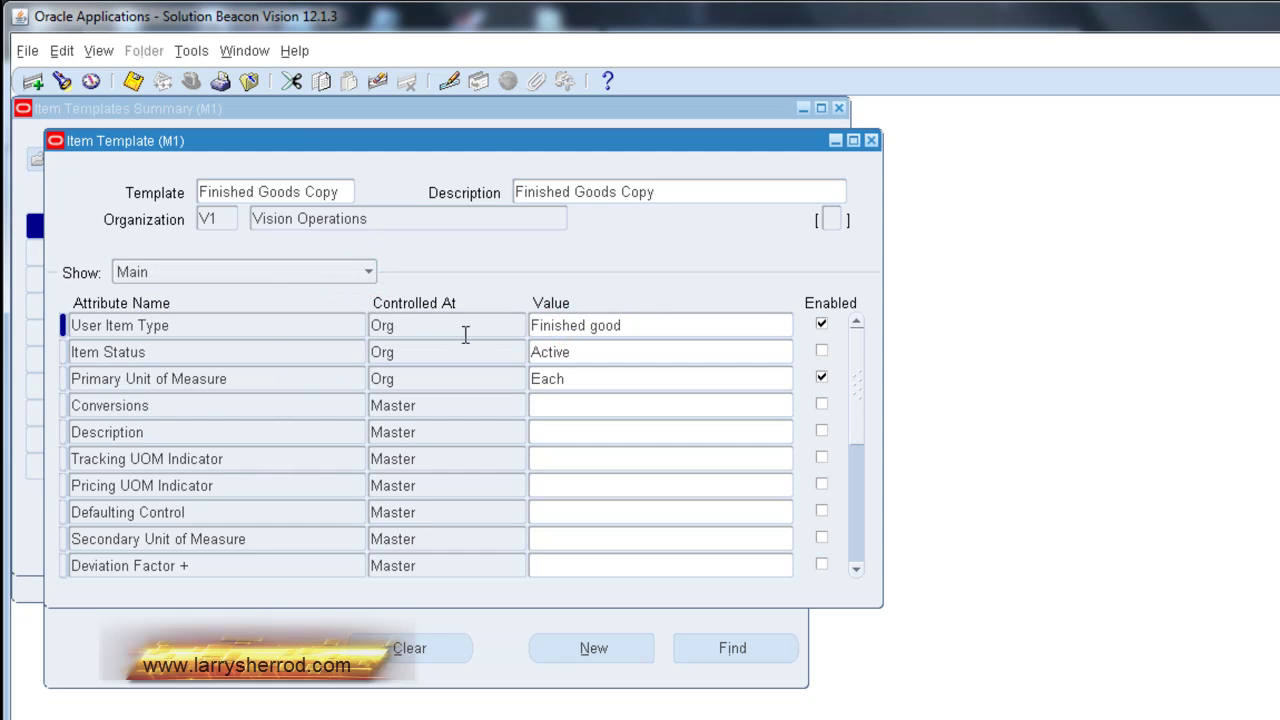
drag(470, 143, 932, 176)
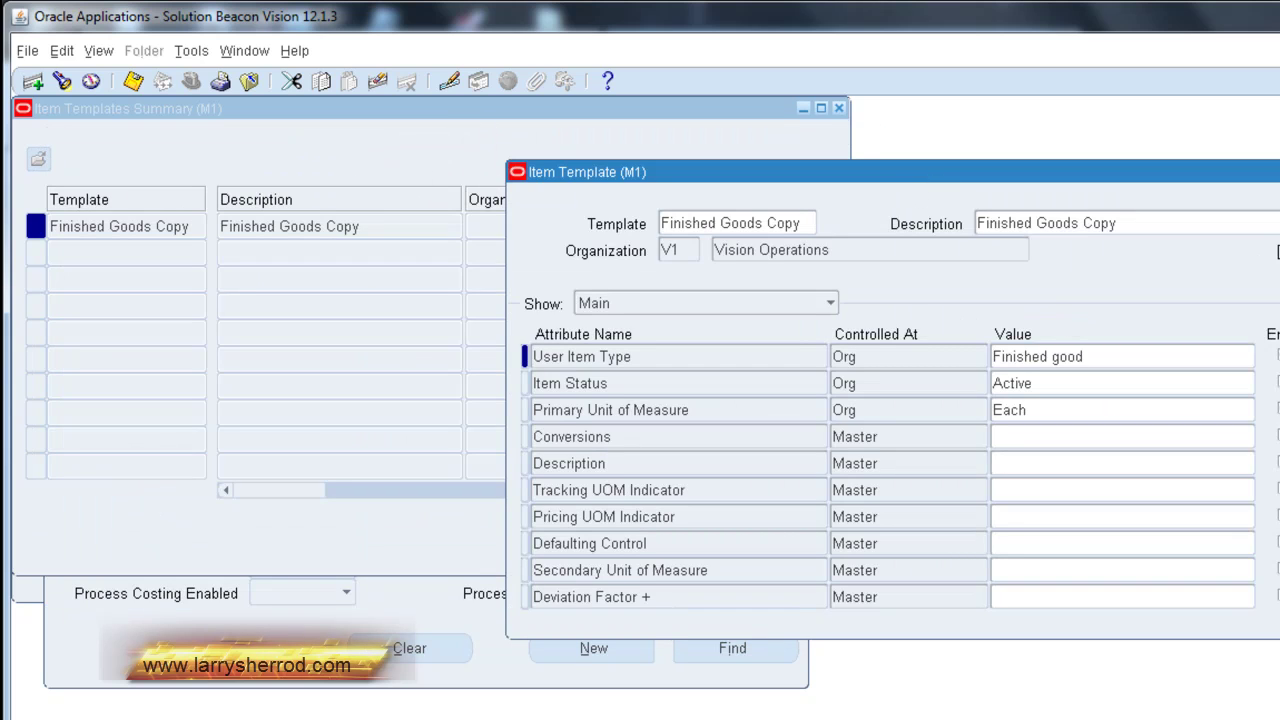
Close Finished Goods Copy and search for the original Finished Good template.
key(ctrl+F4)
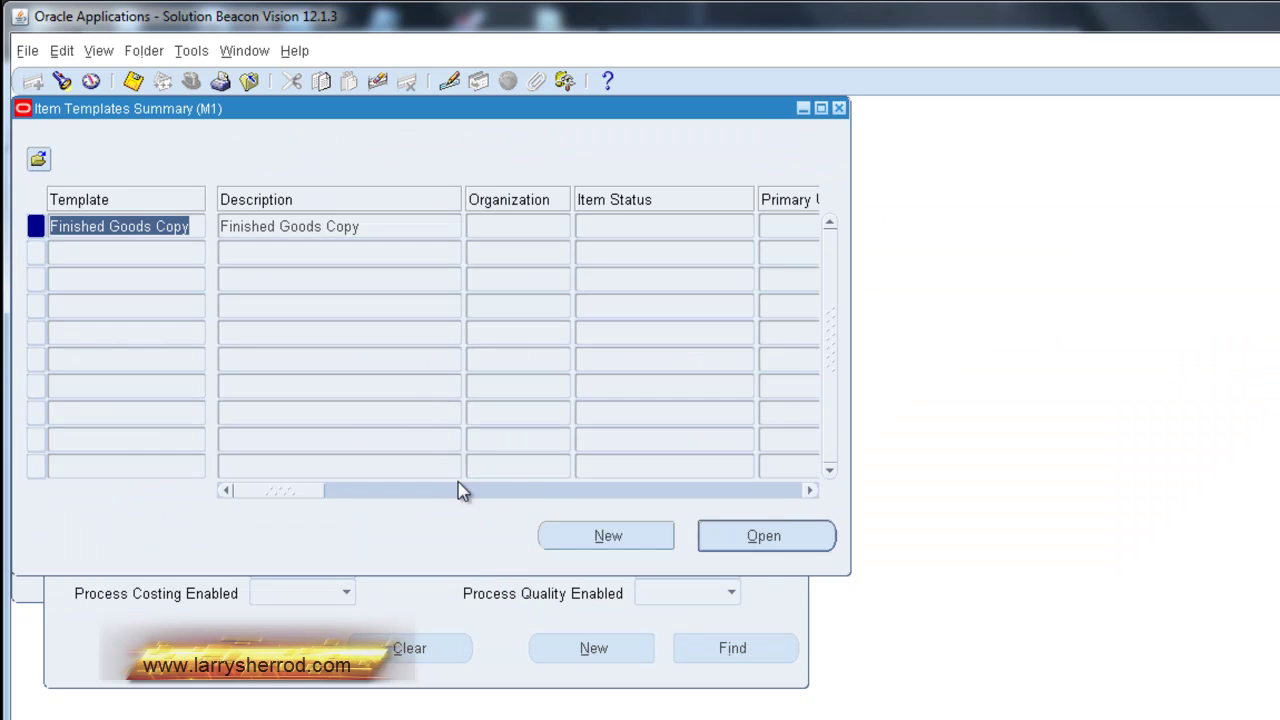
click(490, 609)
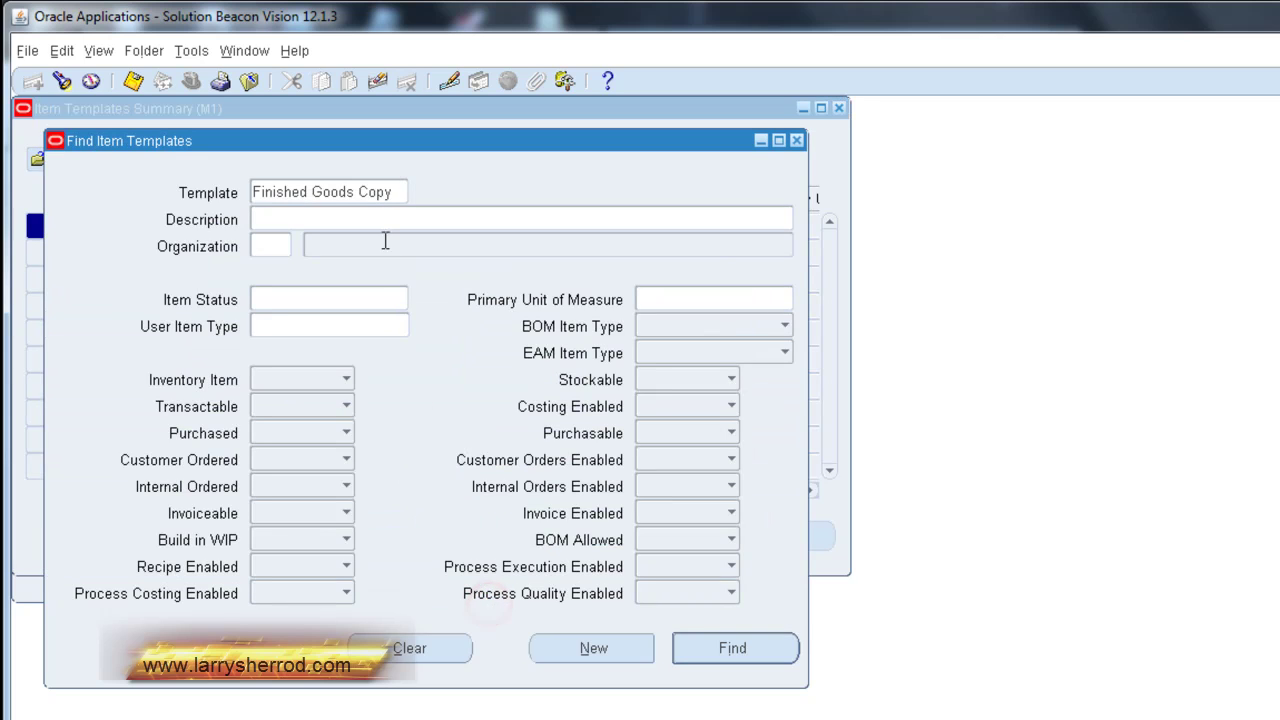
click(400, 192)
click(403, 191)
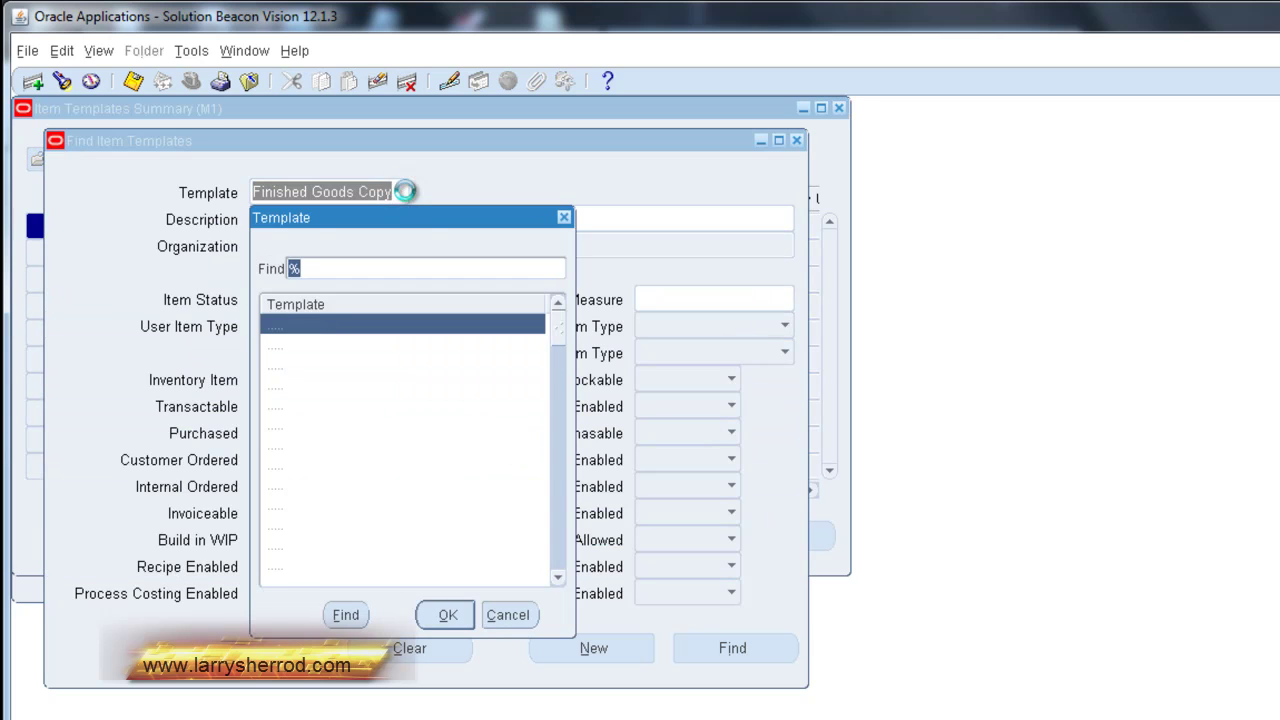
text(f)
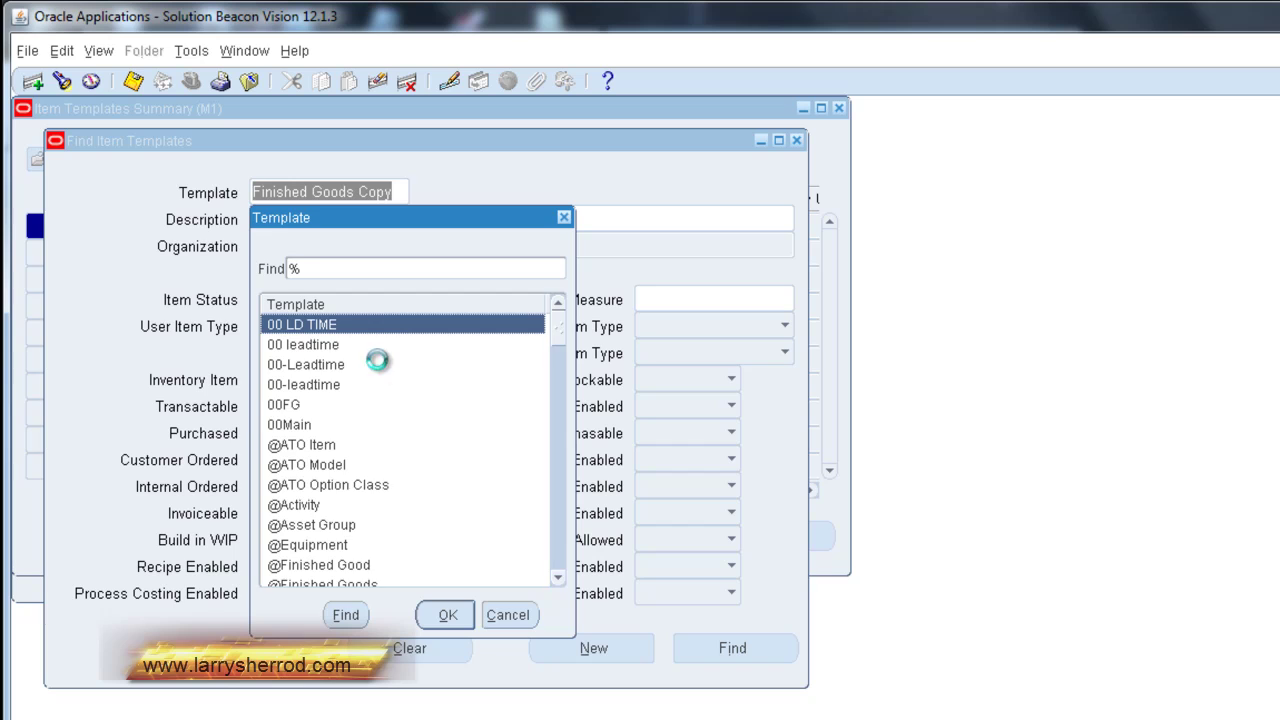
click(345, 344)
click(432, 608)
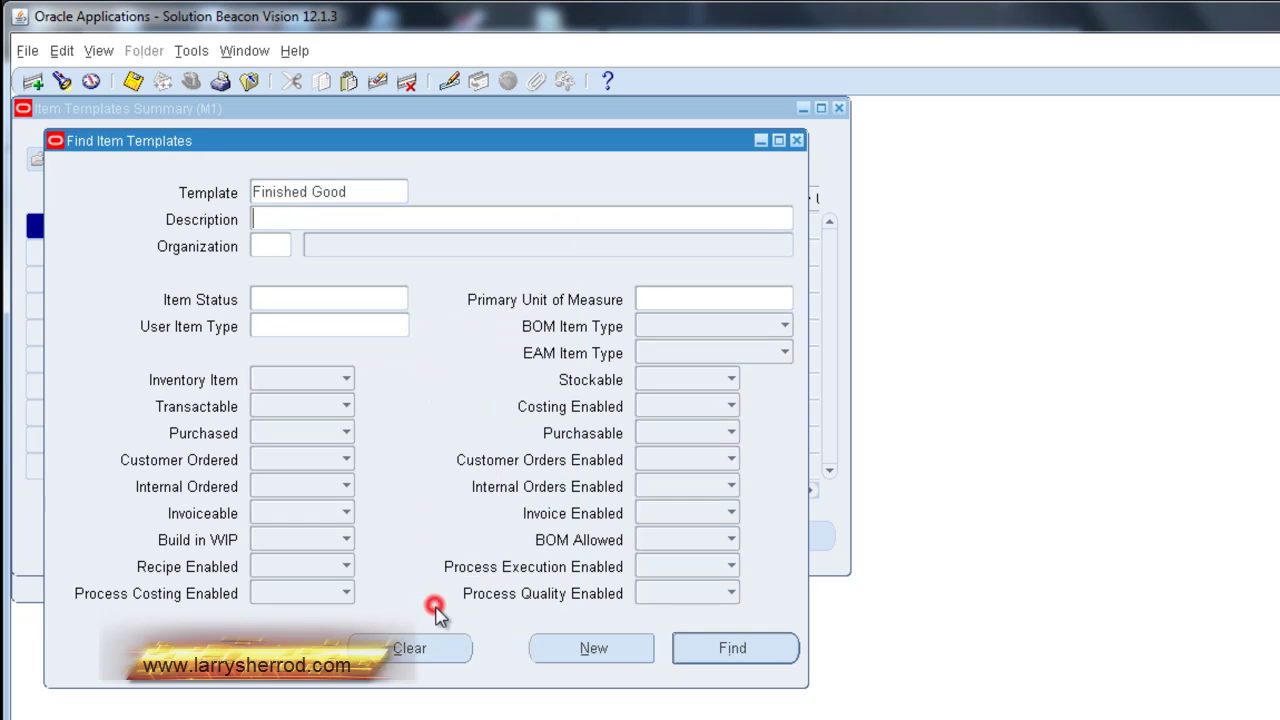
click(718, 647)
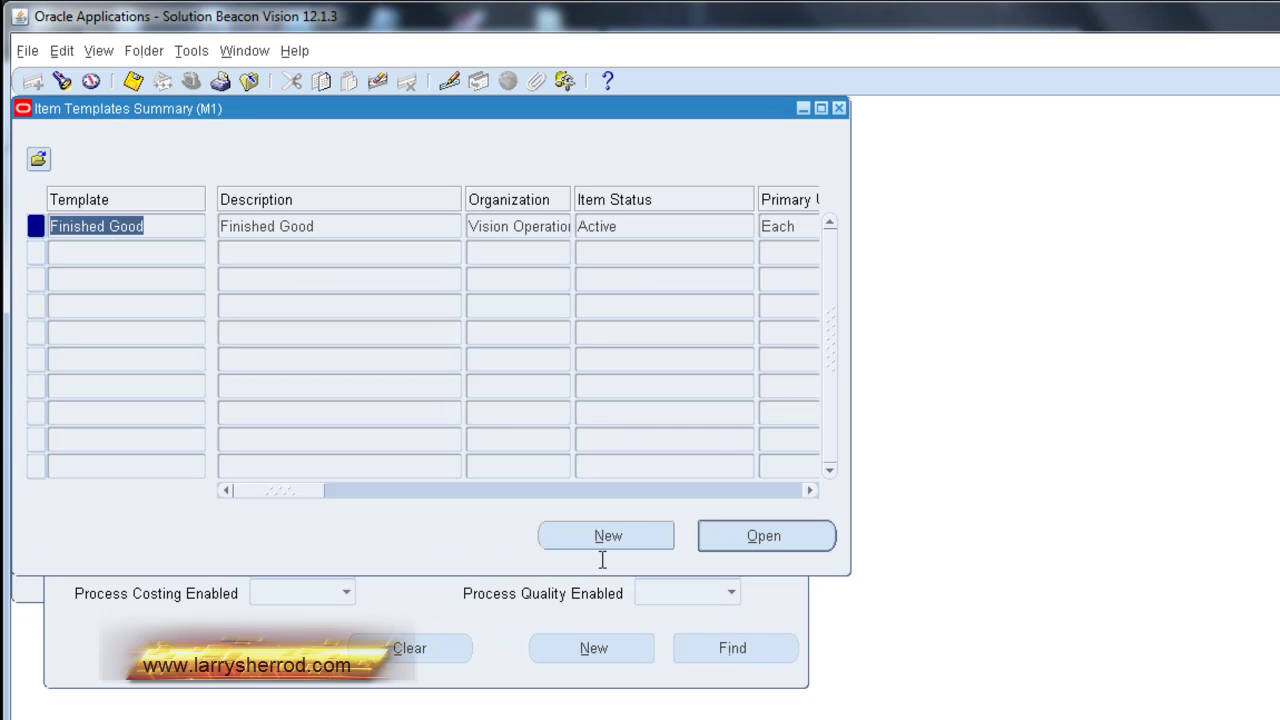
click(729, 533)
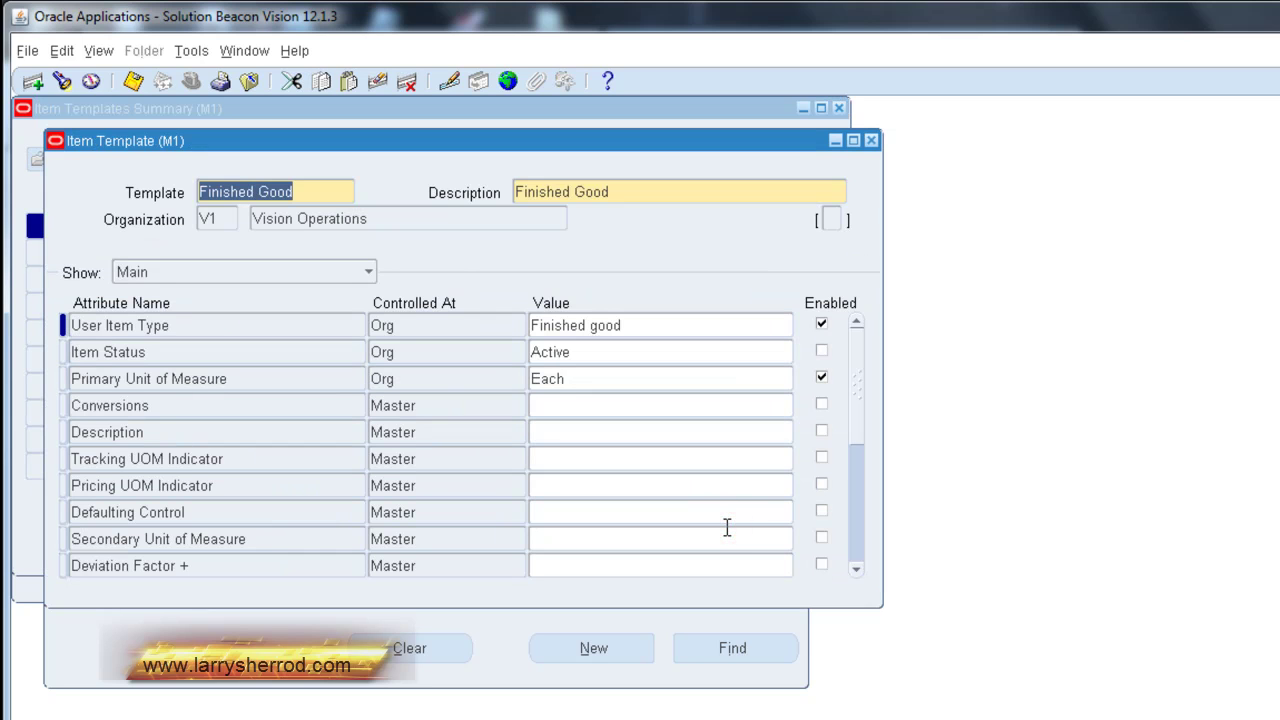
click(230, 217)
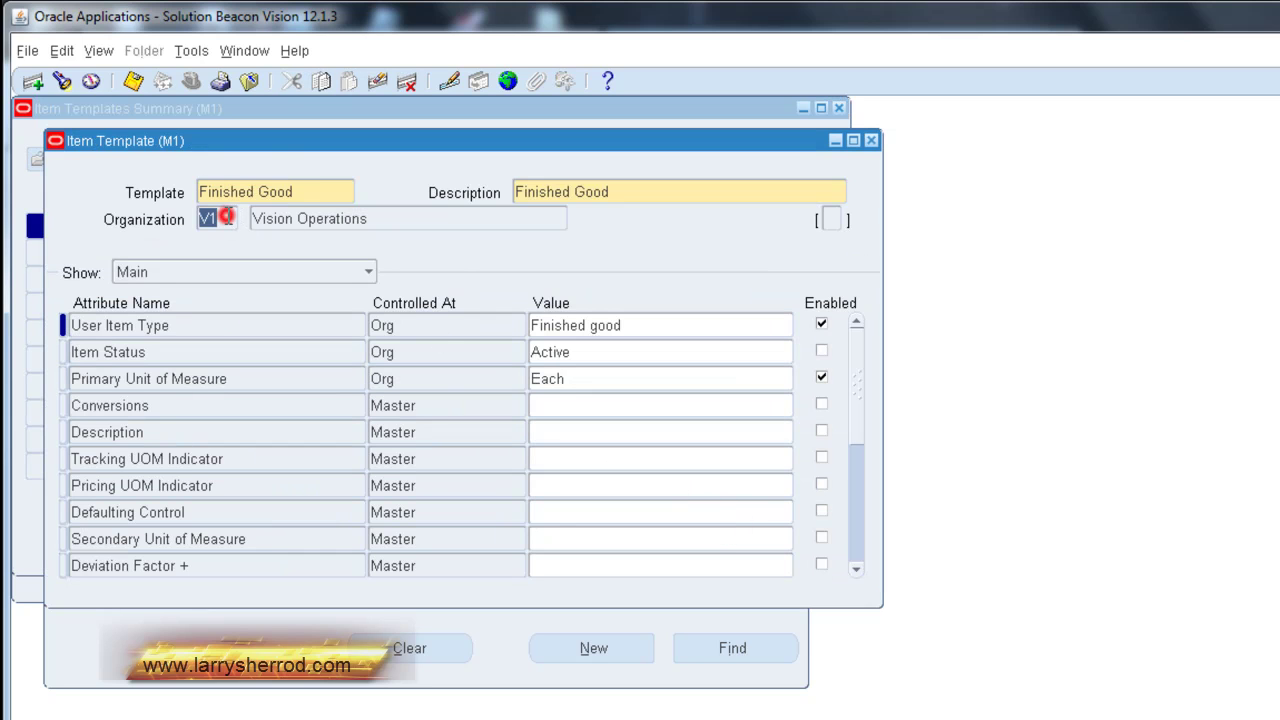
click(638, 325)
click(637, 351)
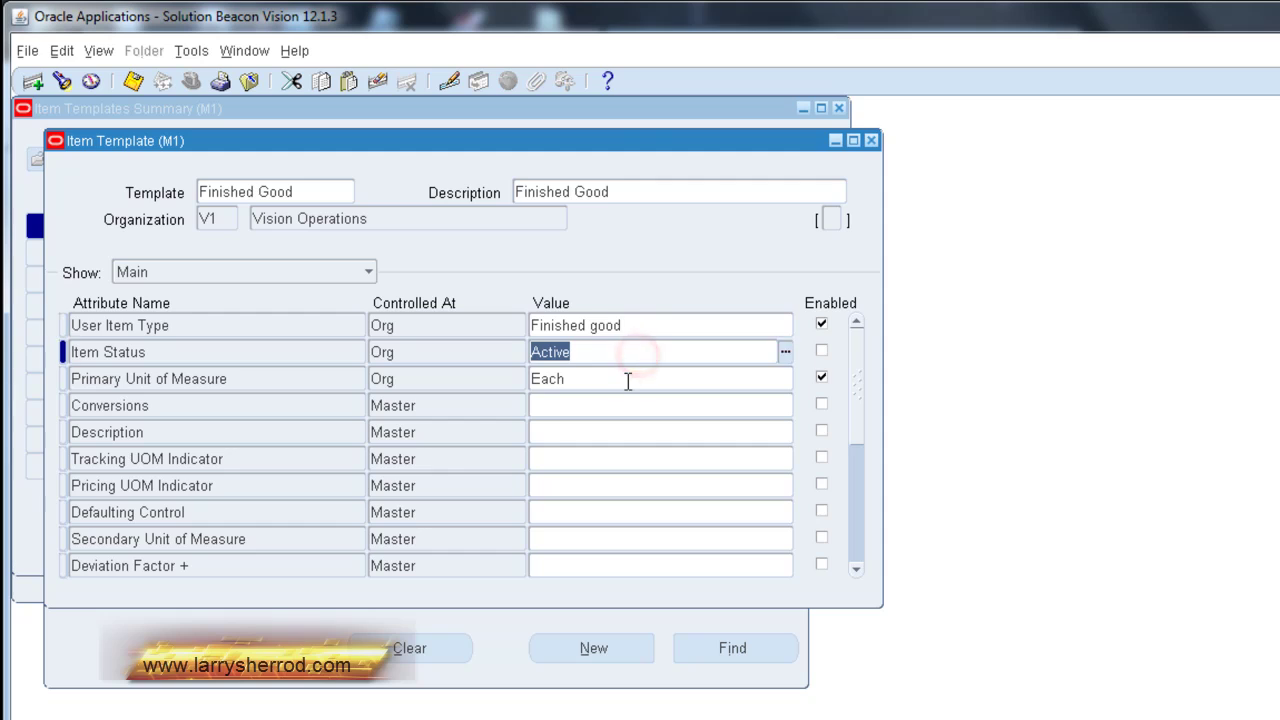
click(626, 379)
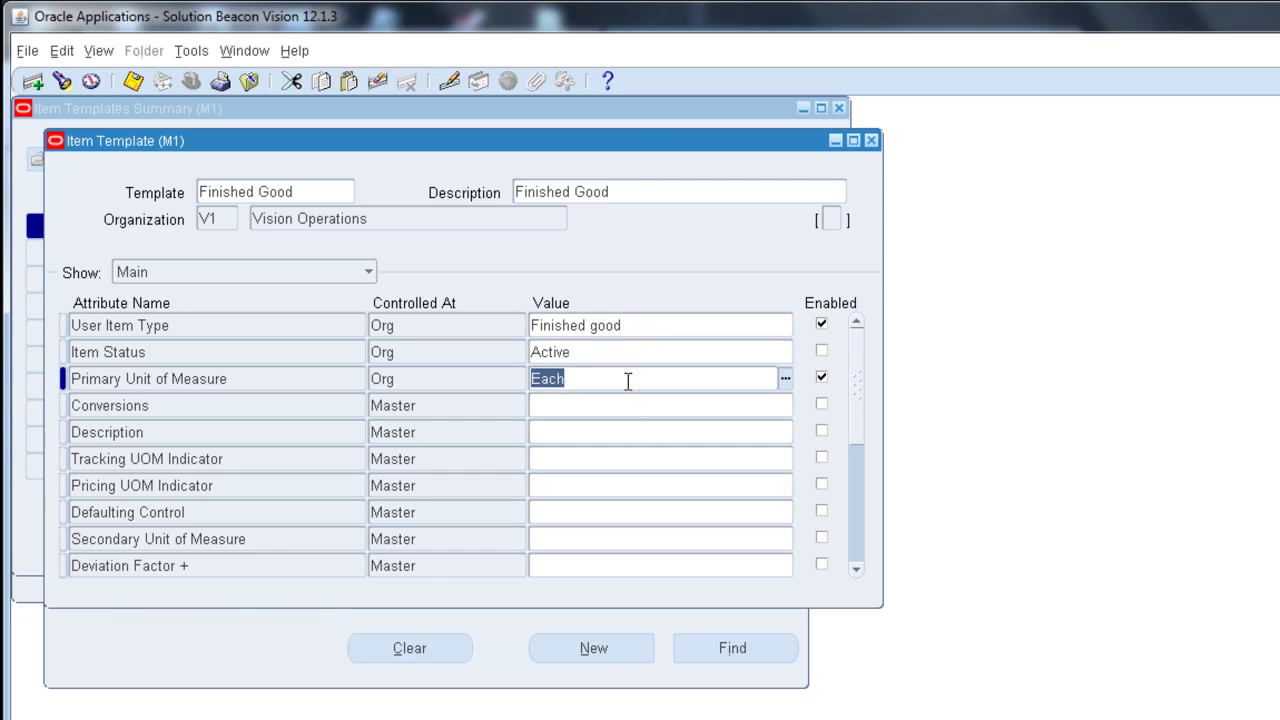